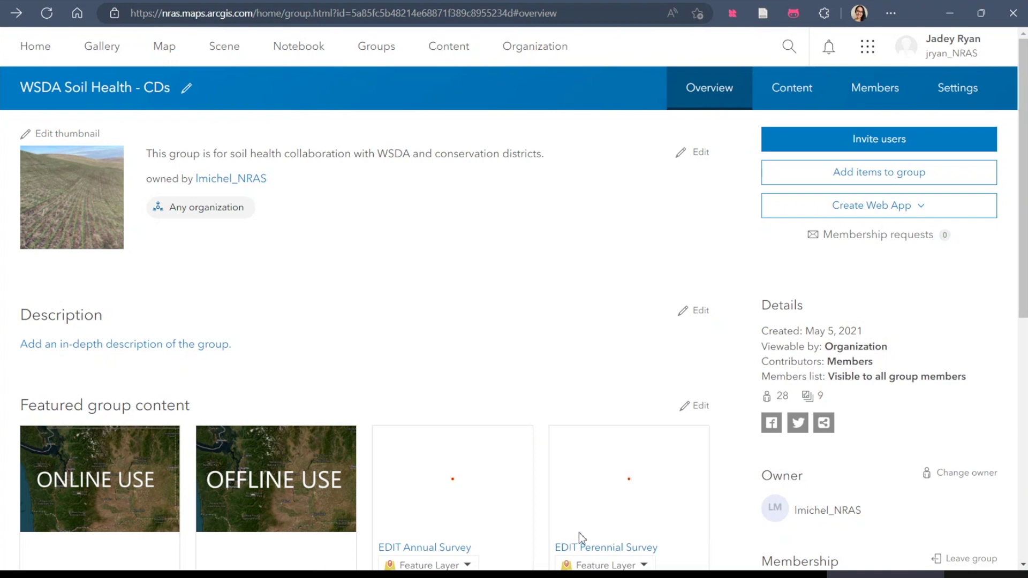
scroll(253, 328, down, 1)
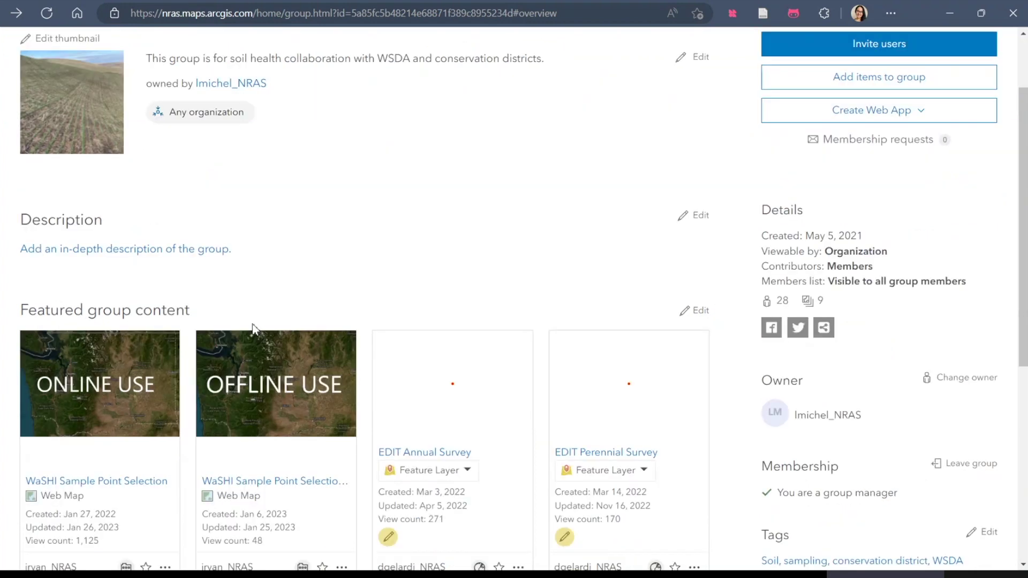
scroll(252, 328, down, 2)
- Open the ONLINE USE WaSHI Sample Point Selection map in Map Viewer from the group's featured content
click(111, 252)
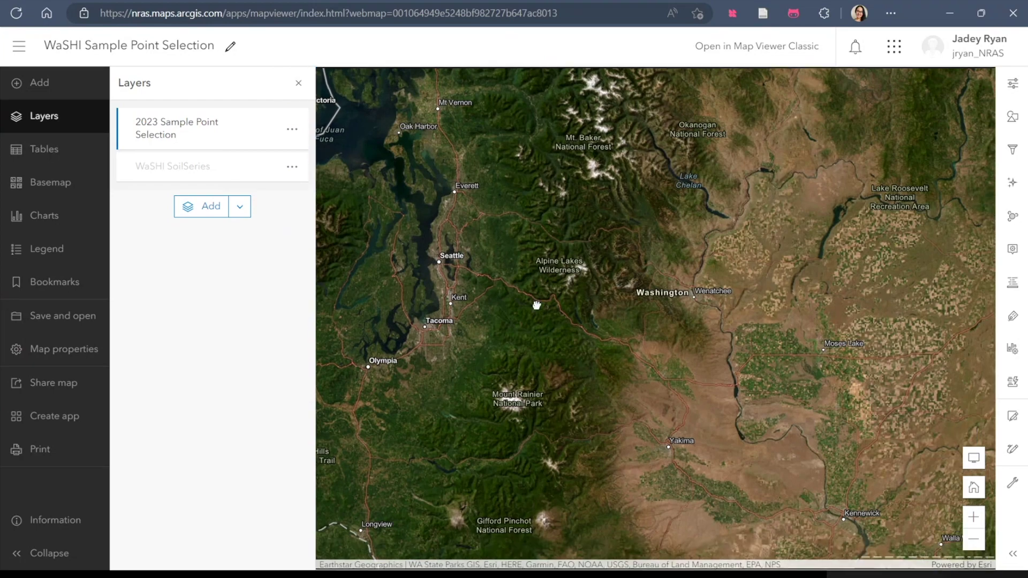
- Pan toward the Yakima River fields and view the Hezel soil series polygon's details
drag(495, 374, 603, 264)
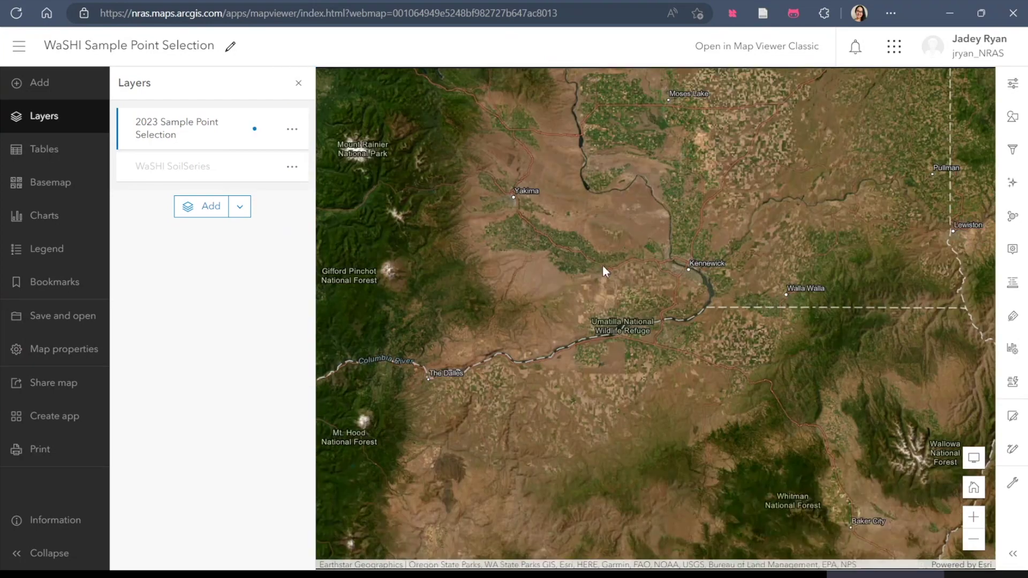
scroll(594, 257, down, 5)
scroll(586, 250, up, 3)
scroll(459, 251, up, 3)
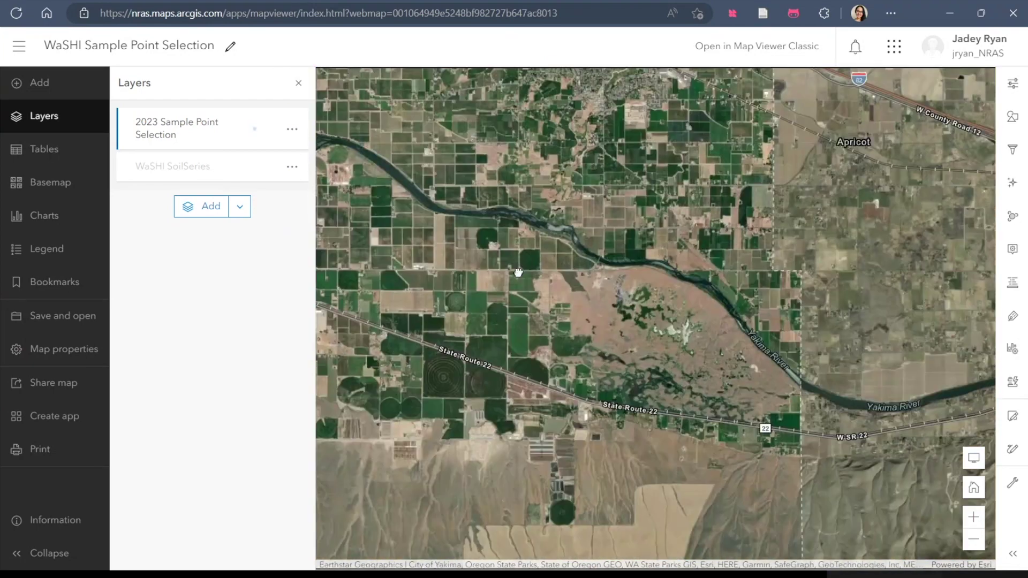
scroll(518, 270, up, 2)
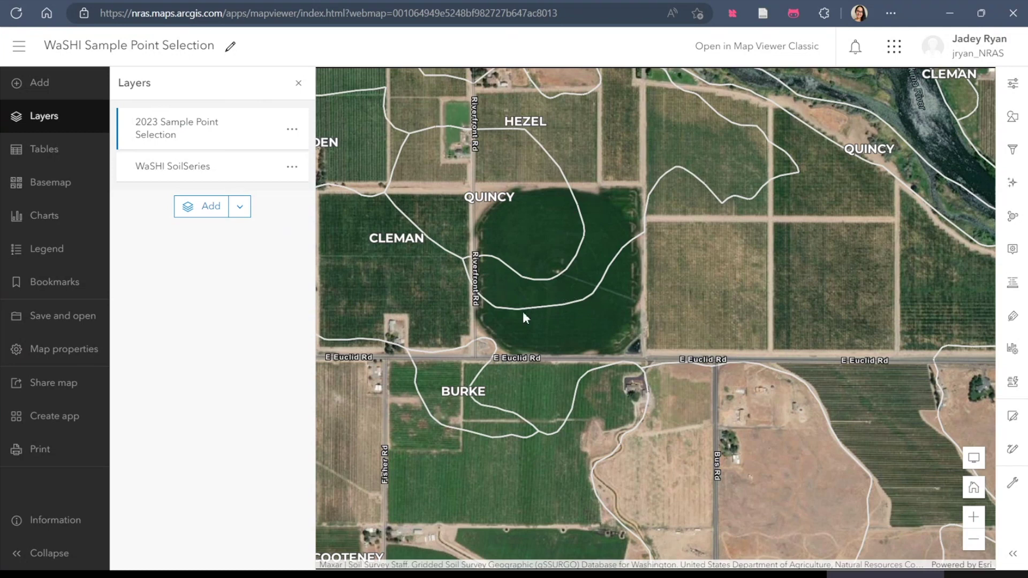
click(574, 290)
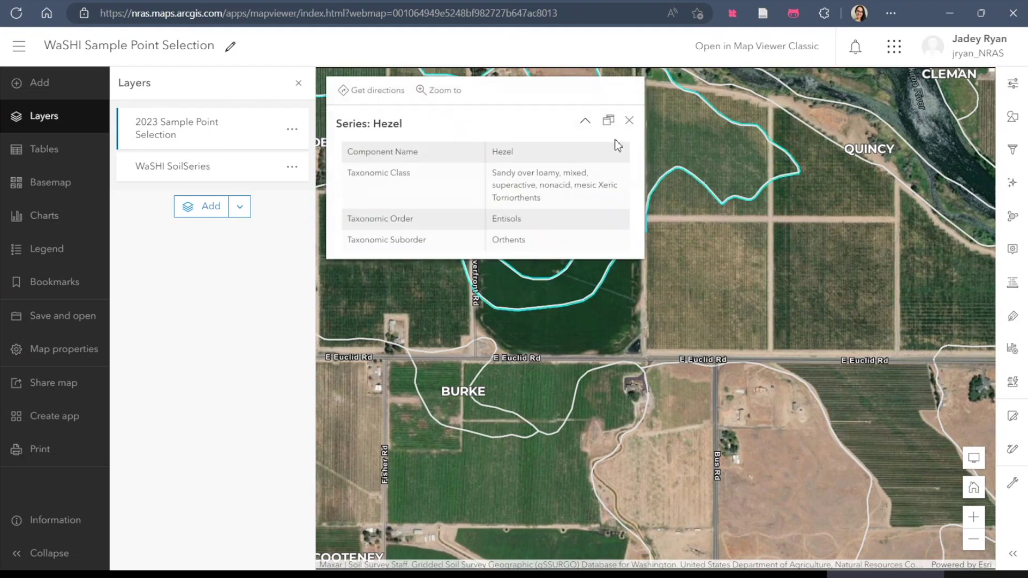
click(629, 120)
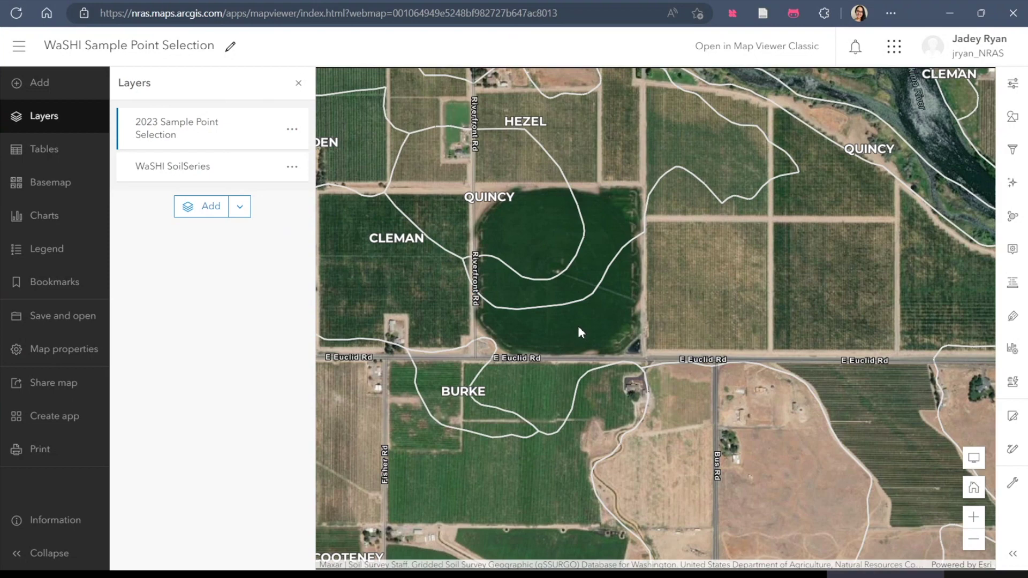
click(578, 326)
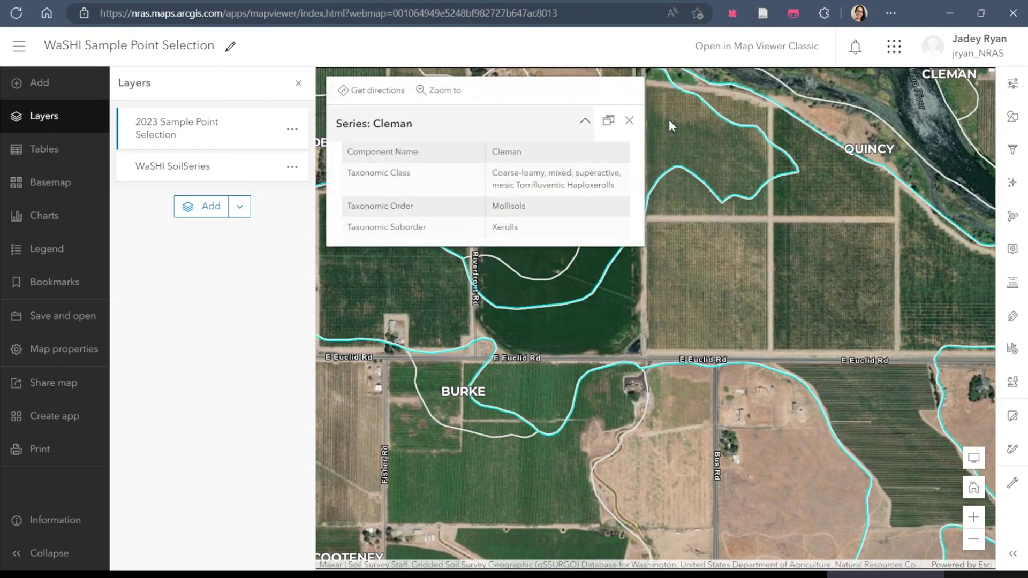
click(629, 121)
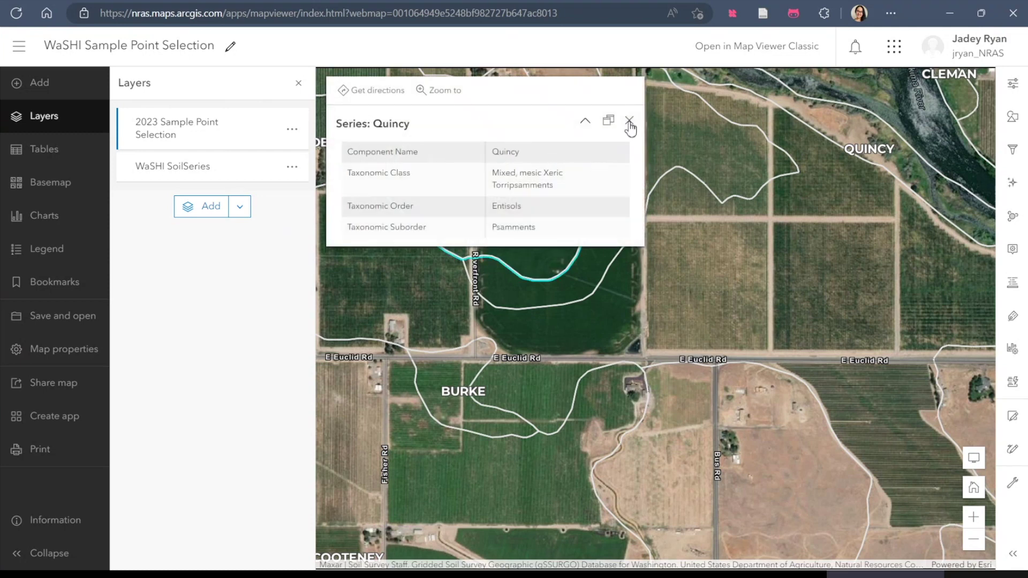
click(629, 121)
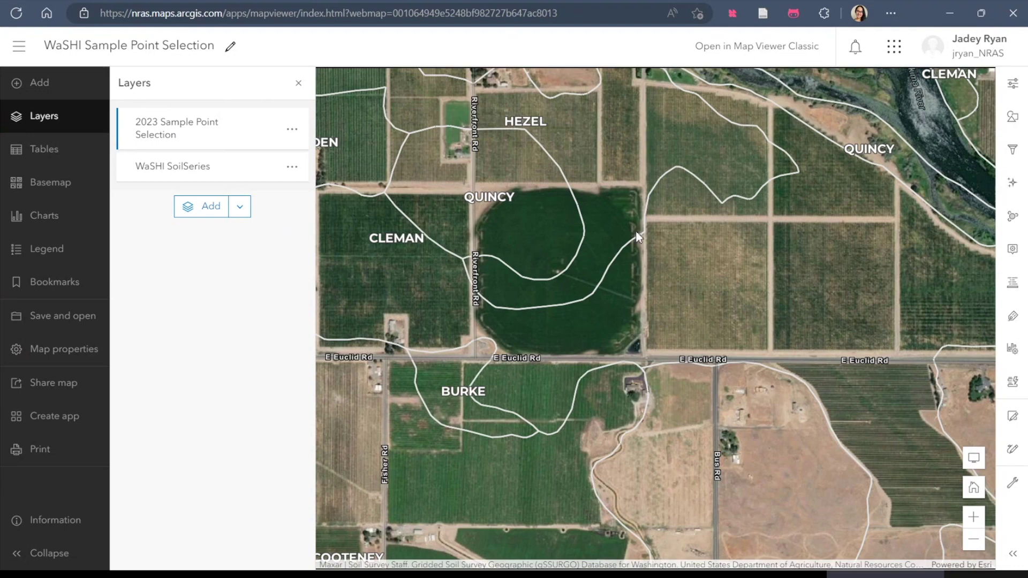
- Create a 2023 sample point 23-YAK001-01 in the Quincy field with crop Alfalfa Hay, point number 1
click(1009, 424)
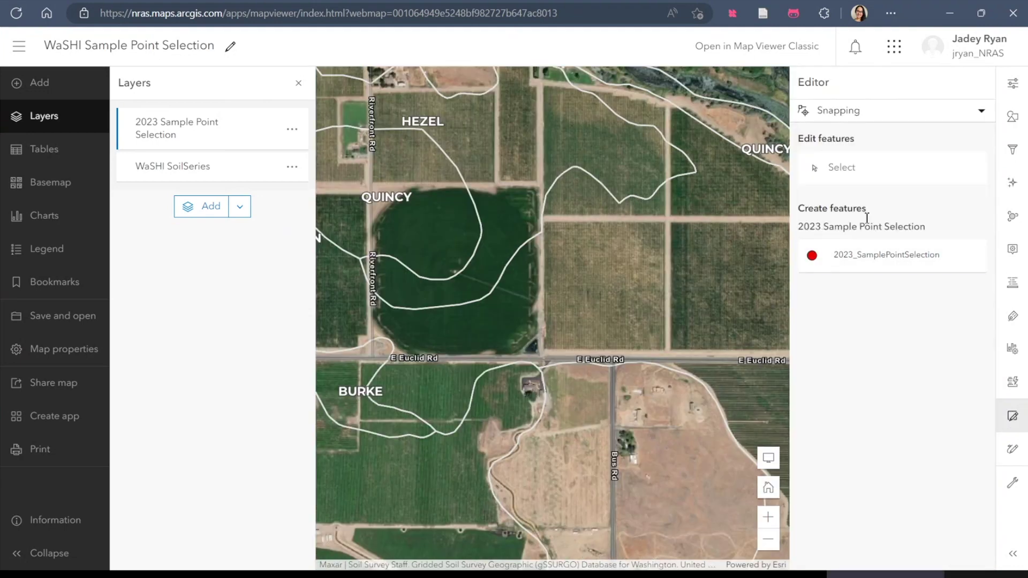
click(824, 269)
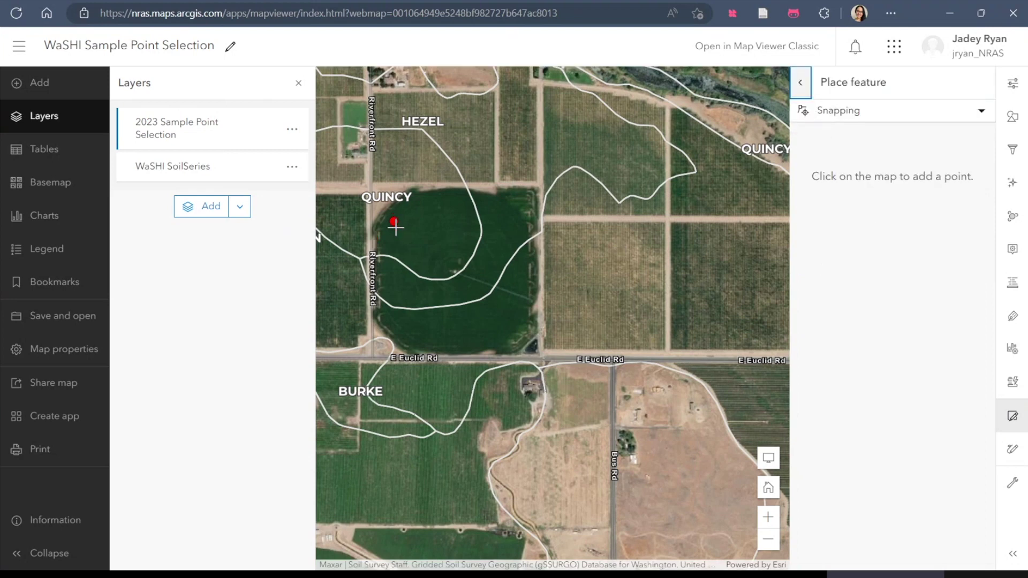
click(394, 226)
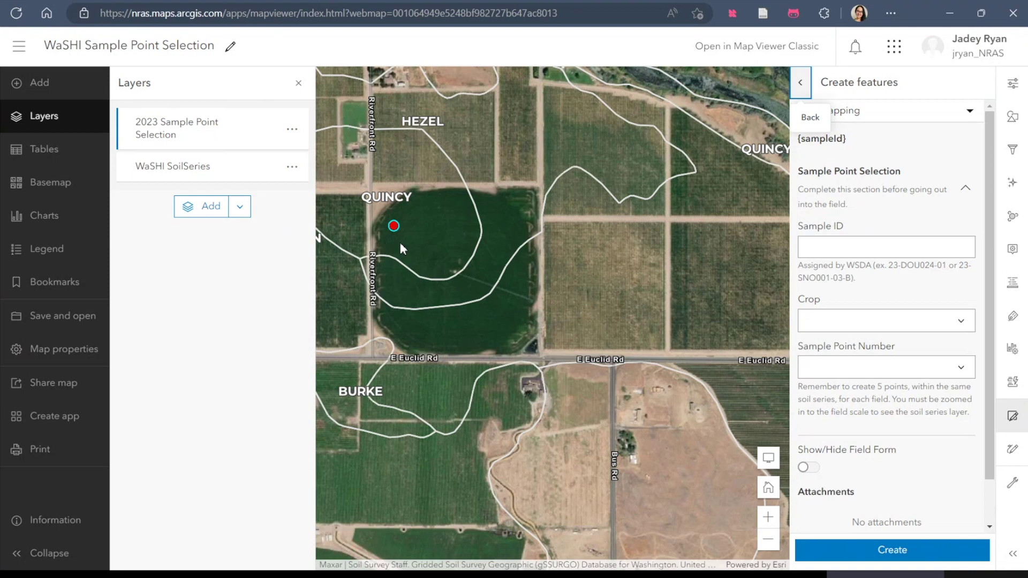
click(891, 252)
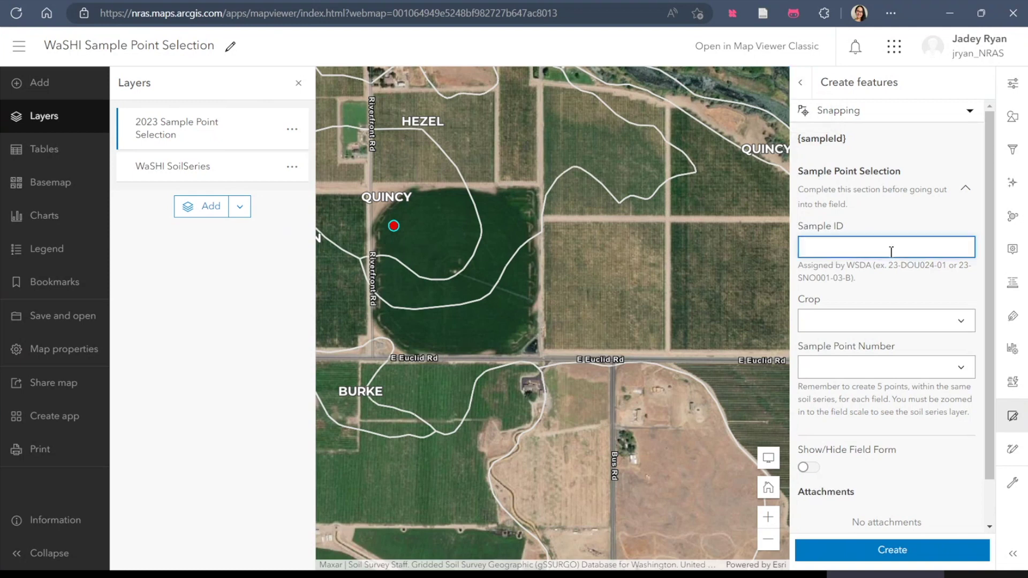
text(23-YAK001-01)
click(849, 321)
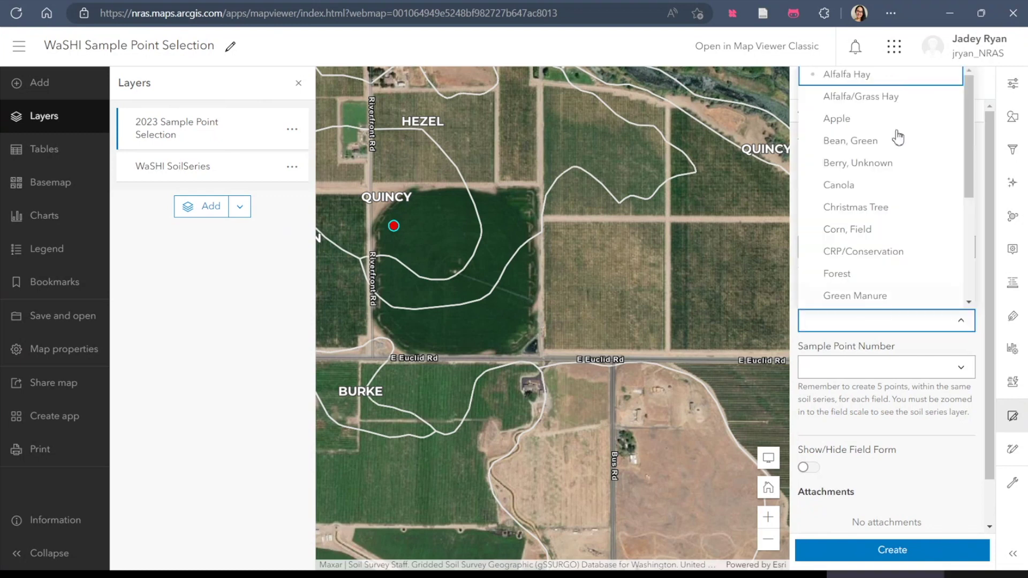
scroll(879, 201, down, 2)
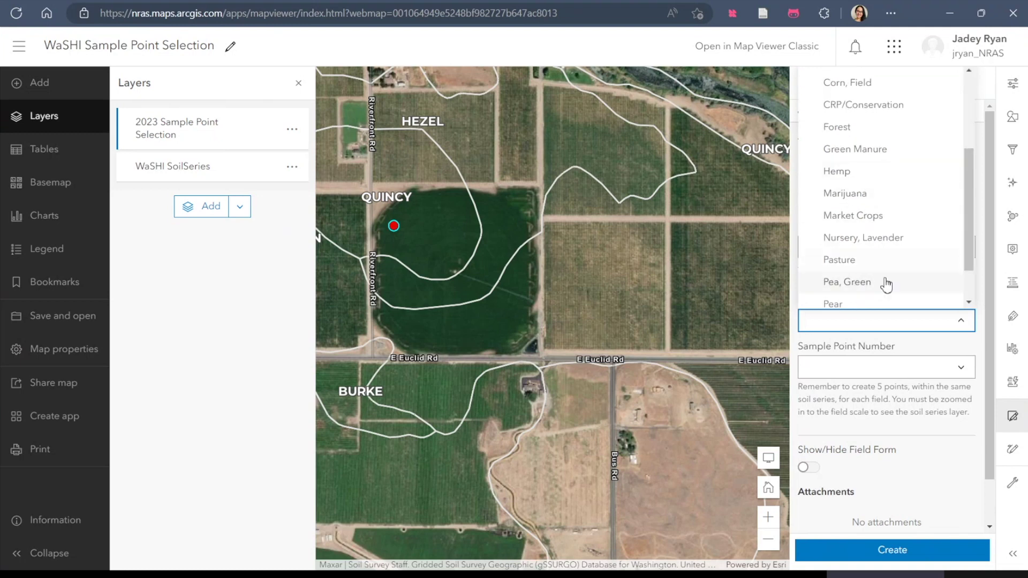
scroll(880, 281, up, 3)
text(alf)
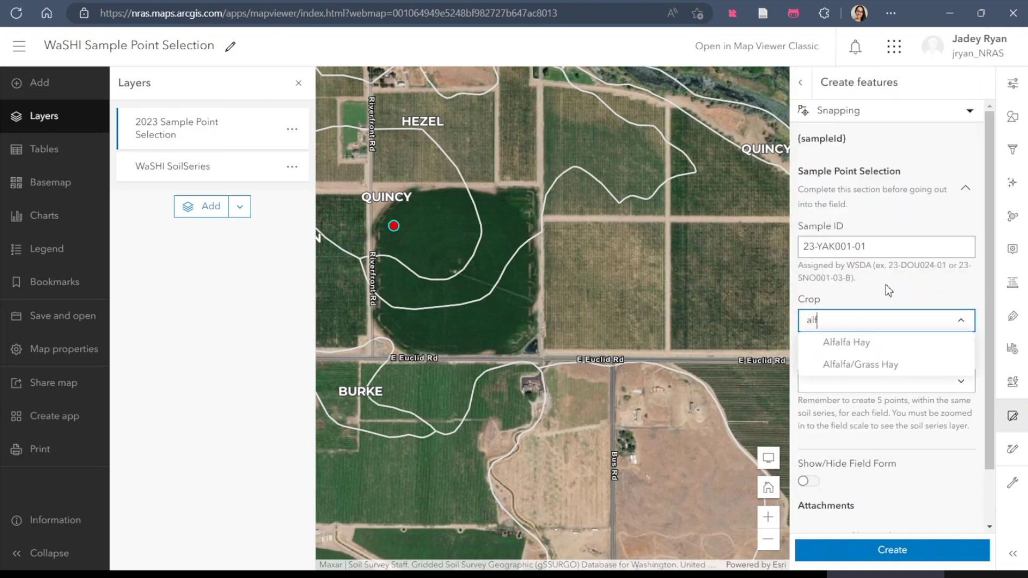
click(892, 343)
click(964, 368)
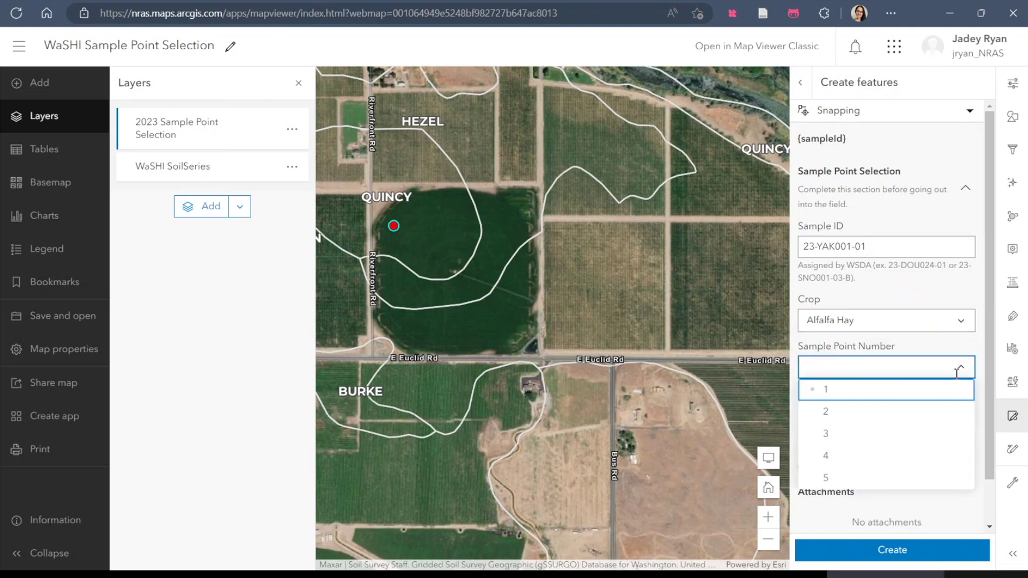
click(897, 394)
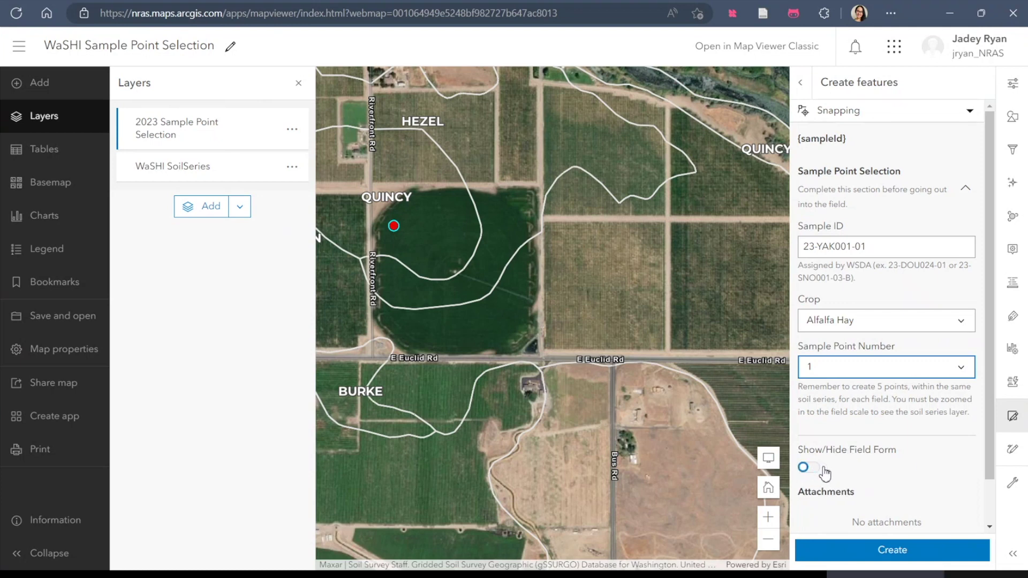
click(871, 558)
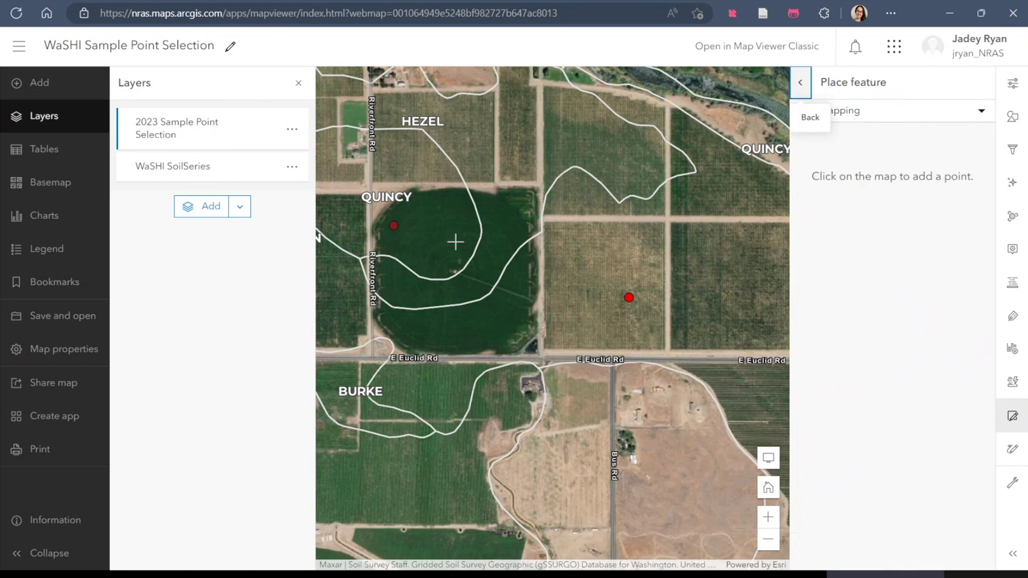
- Place a second 23-YAK001-01 sample point in the circular field with crop Alfalfa Hay
click(410, 256)
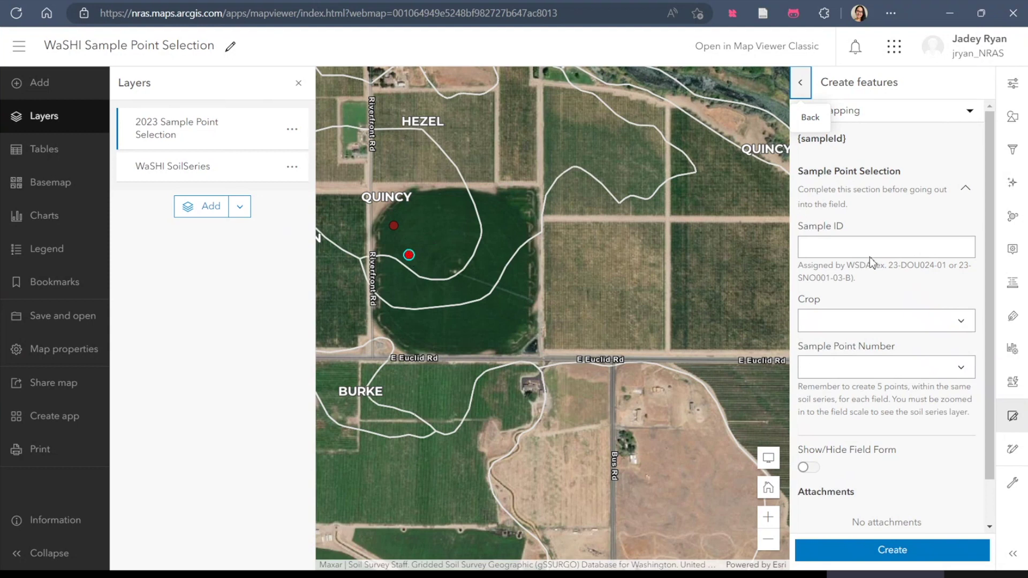
click(872, 249)
text(23-YAK001-01)
click(963, 324)
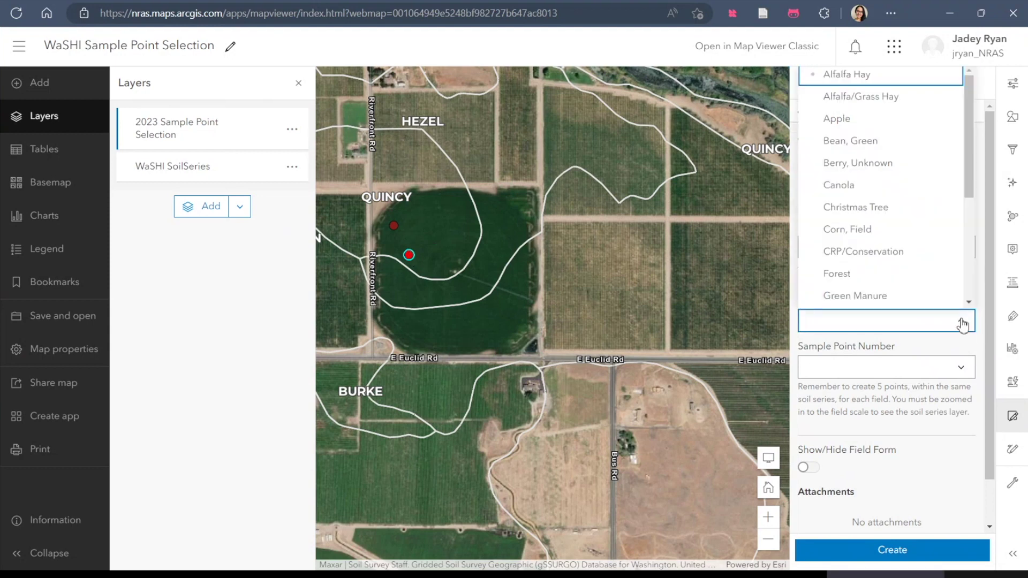
click(890, 76)
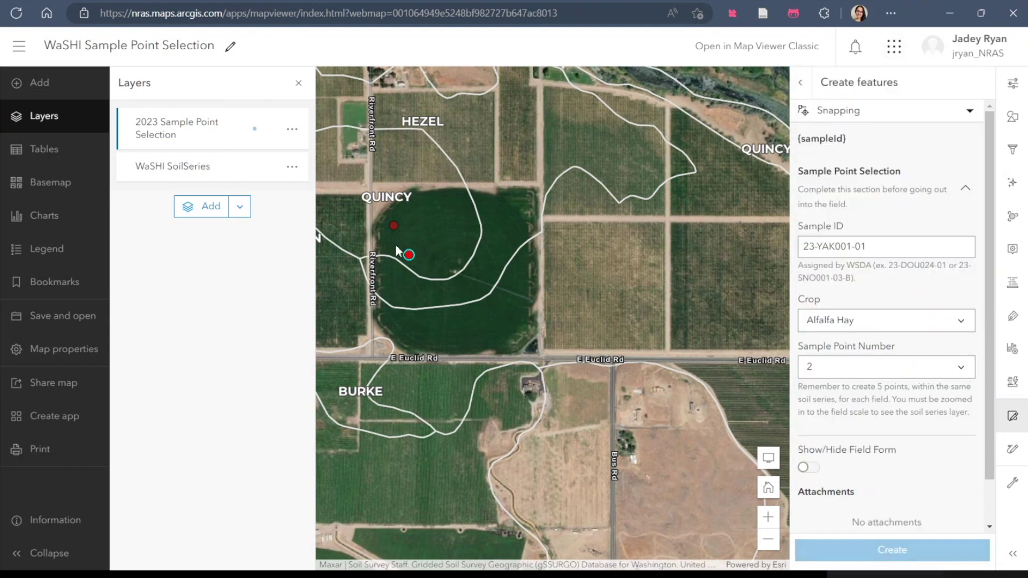
click(434, 239)
- Add another Alfalfa Hay sample point numbered 1 in the field and return to the Editor panel
click(892, 549)
click(459, 261)
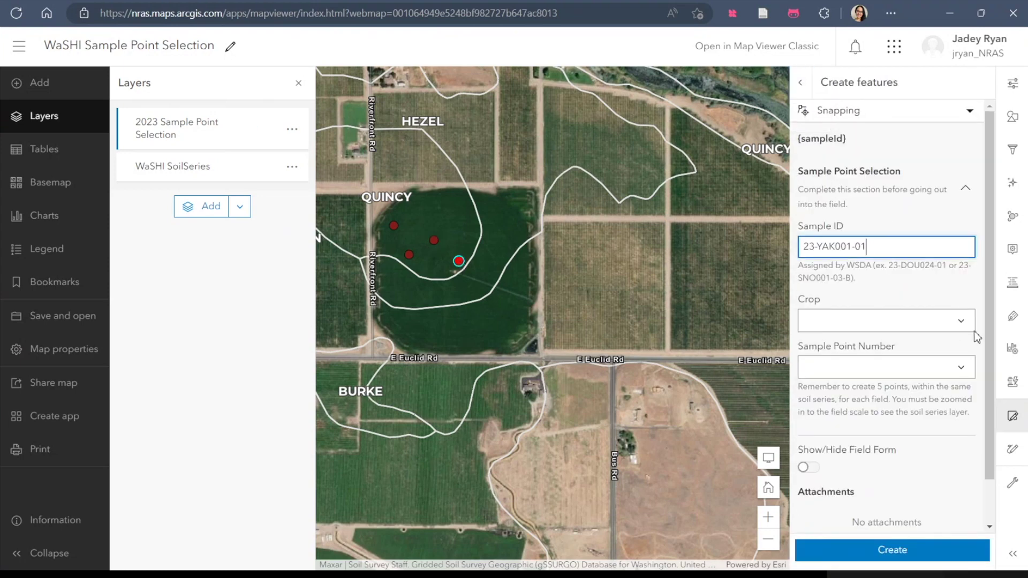
click(961, 367)
click(861, 455)
click(465, 215)
click(963, 370)
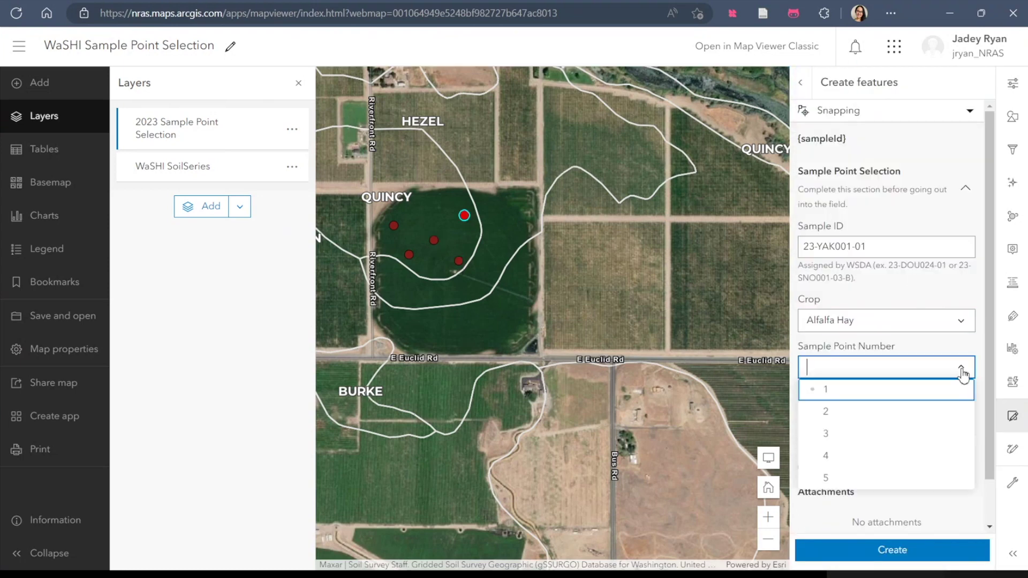
click(825, 388)
click(892, 550)
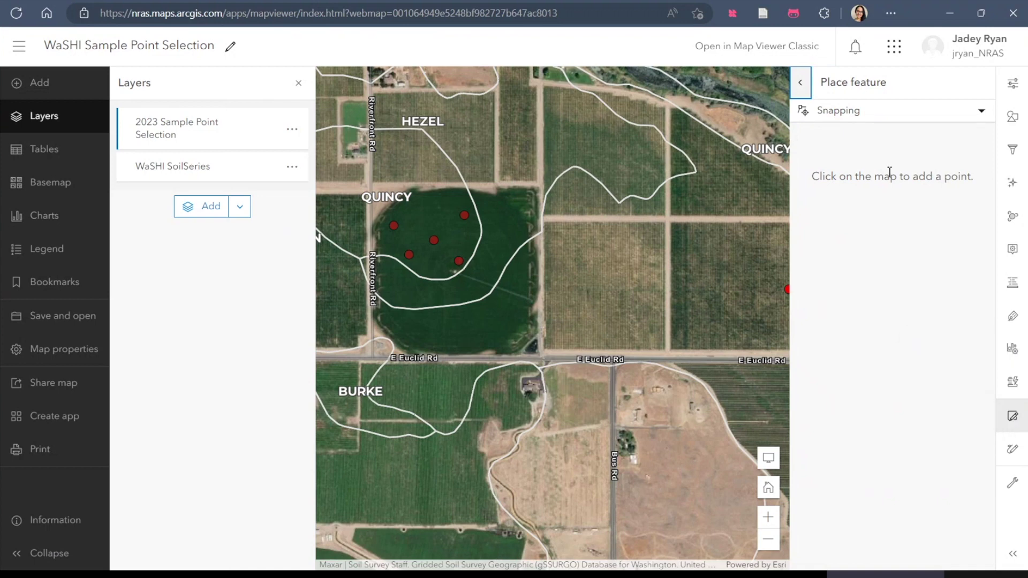
click(801, 82)
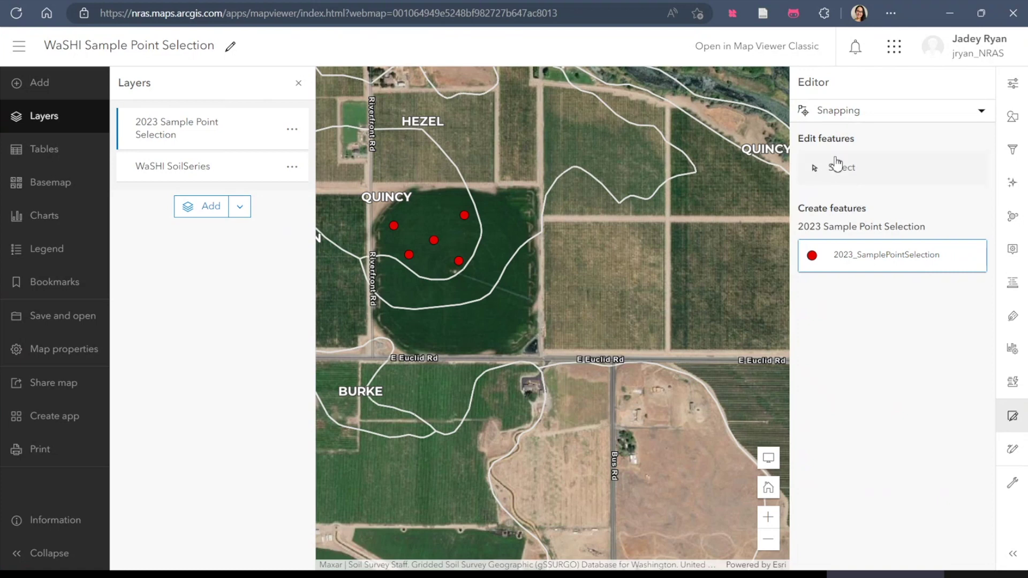
- Nudge the westernmost point slightly up and right, apply the update, and save the map
click(867, 172)
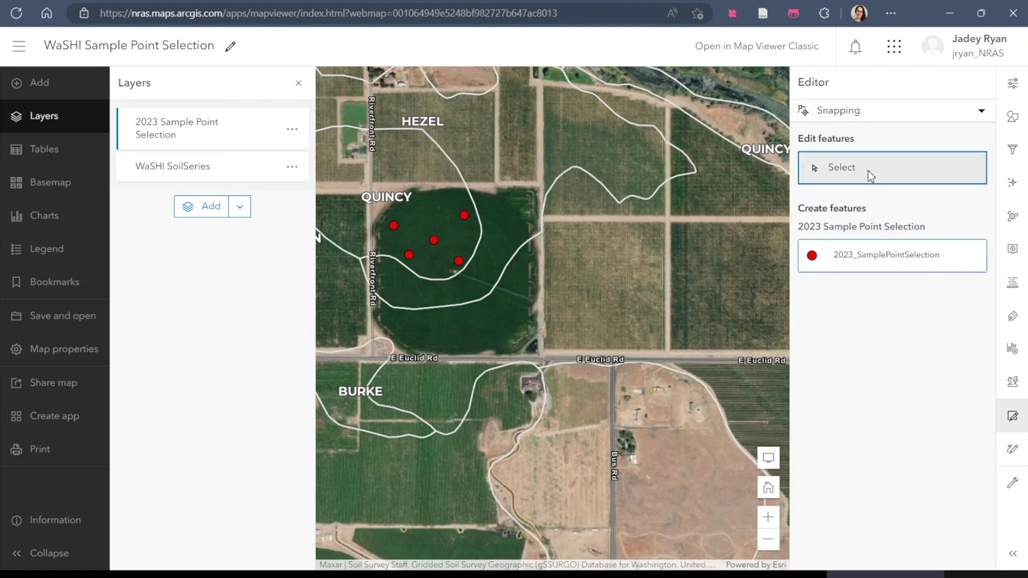
click(393, 226)
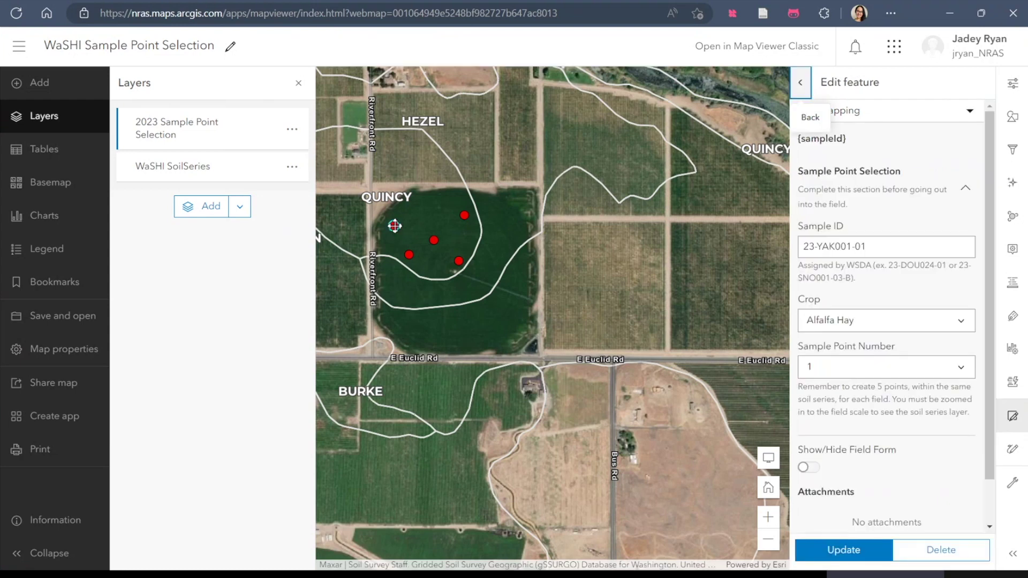
drag(394, 226, 397, 223)
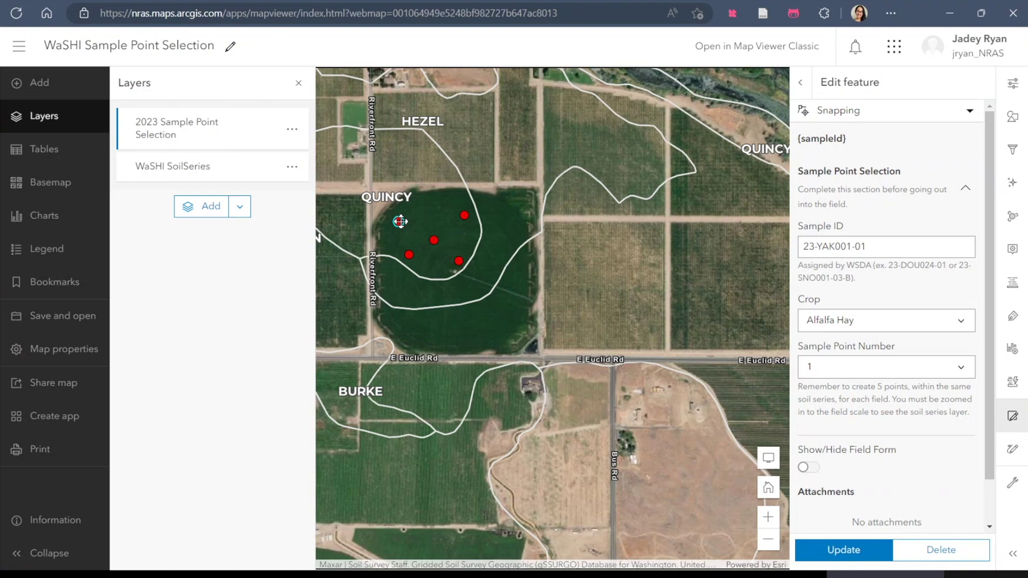
click(913, 245)
click(875, 321)
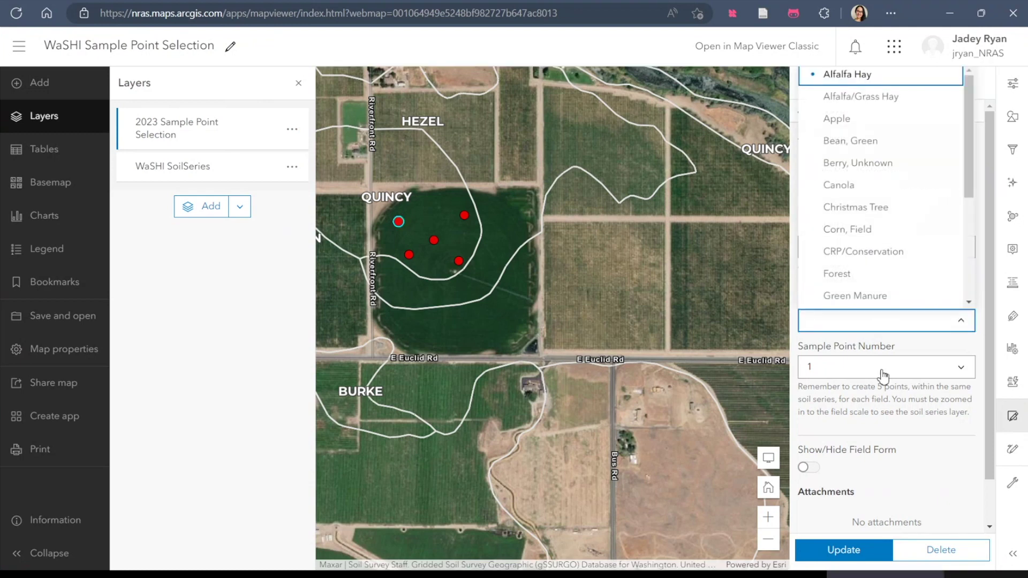
click(883, 370)
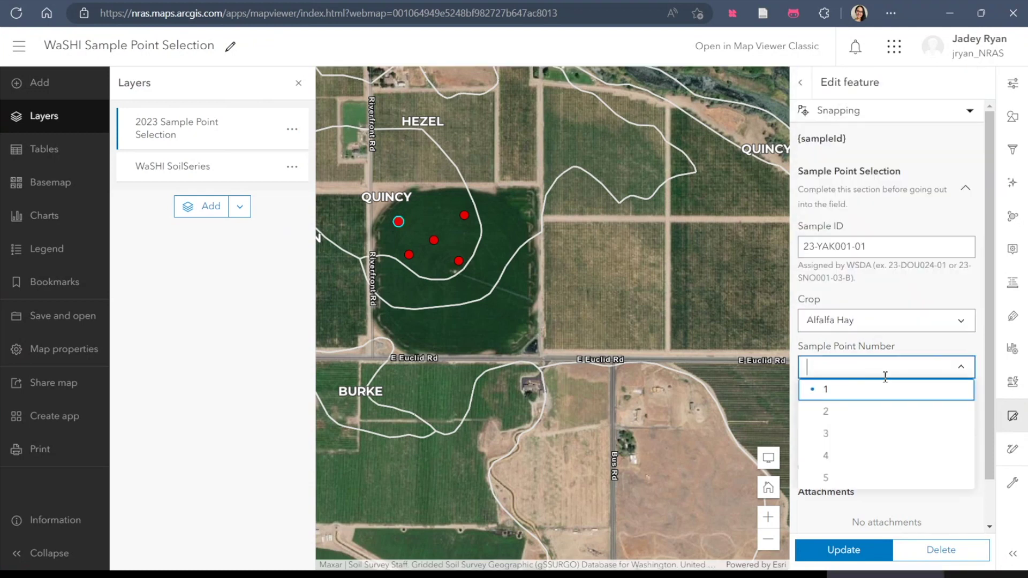
click(845, 560)
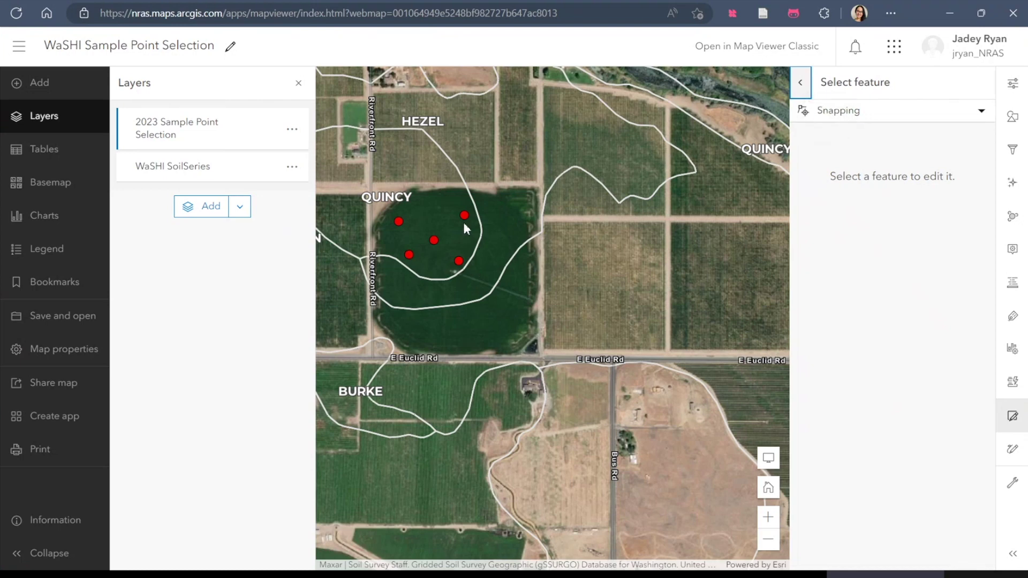
click(68, 316)
click(150, 318)
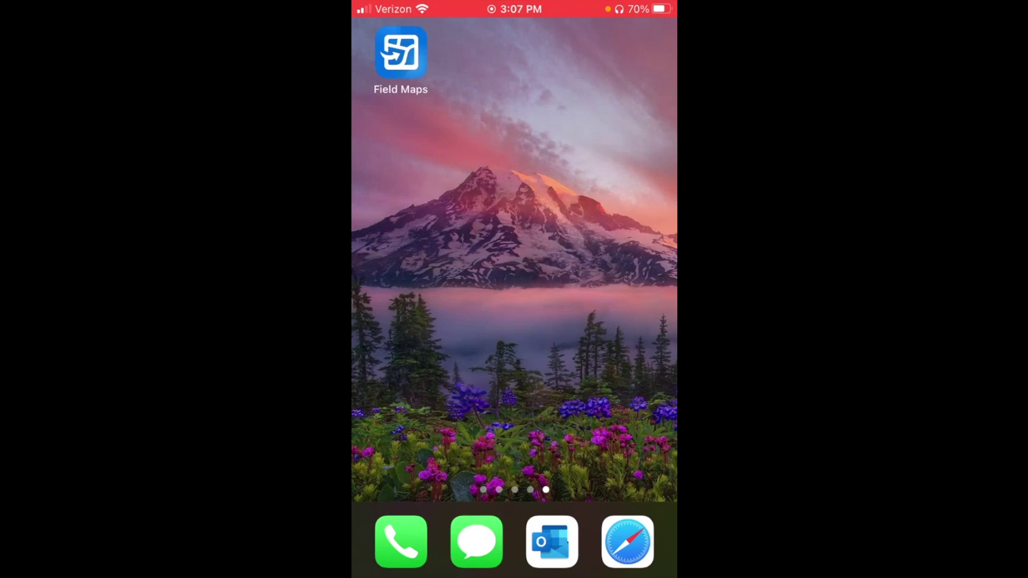
- Launch Field Maps on the phone and open the WSDA Soil Health - CDs group
click(401, 54)
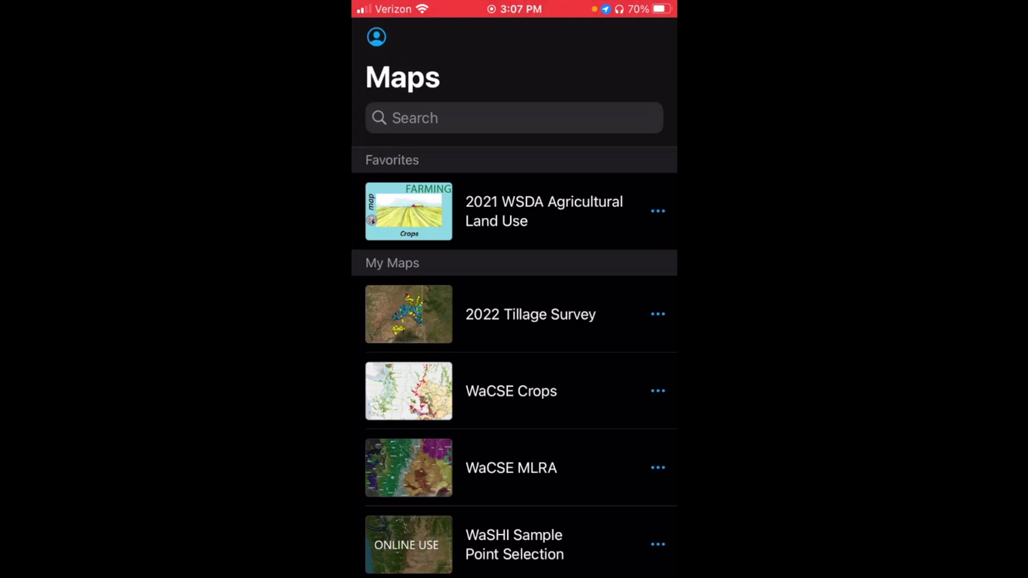
scroll(514, 361, down, 10)
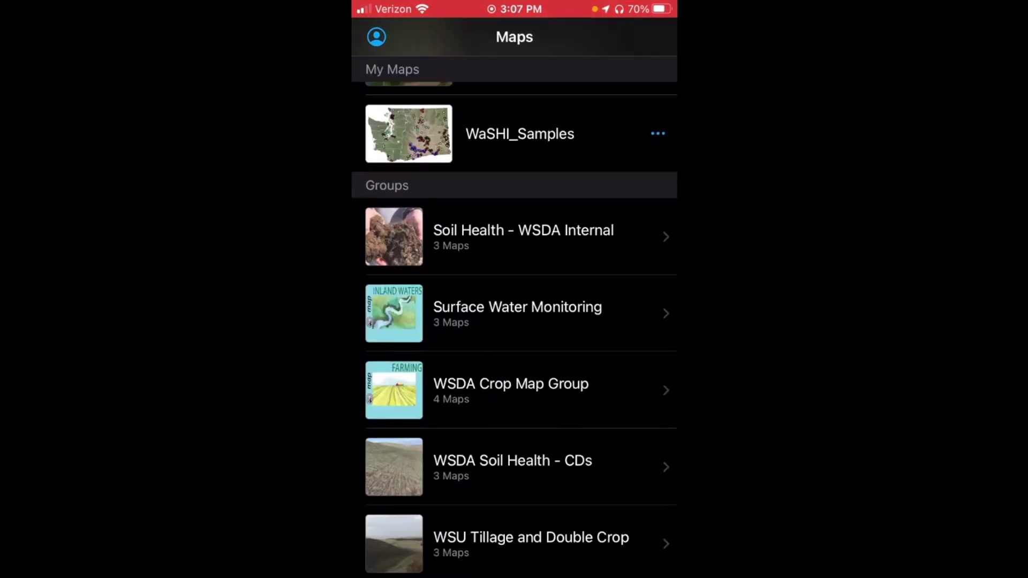
click(512, 464)
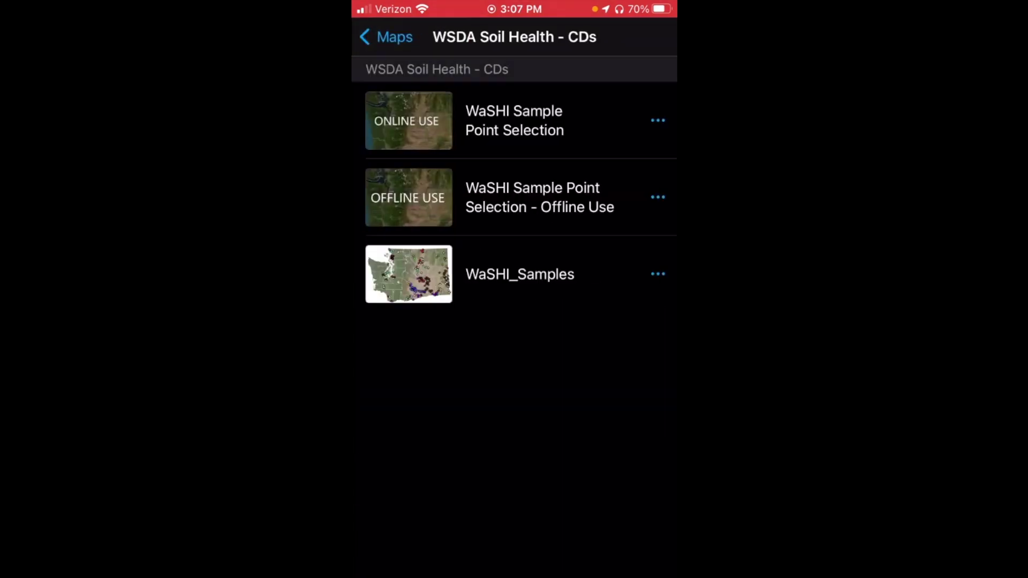
- In the online-use map, move point 23-YAK001-01 to a new spot in the field
click(514, 121)
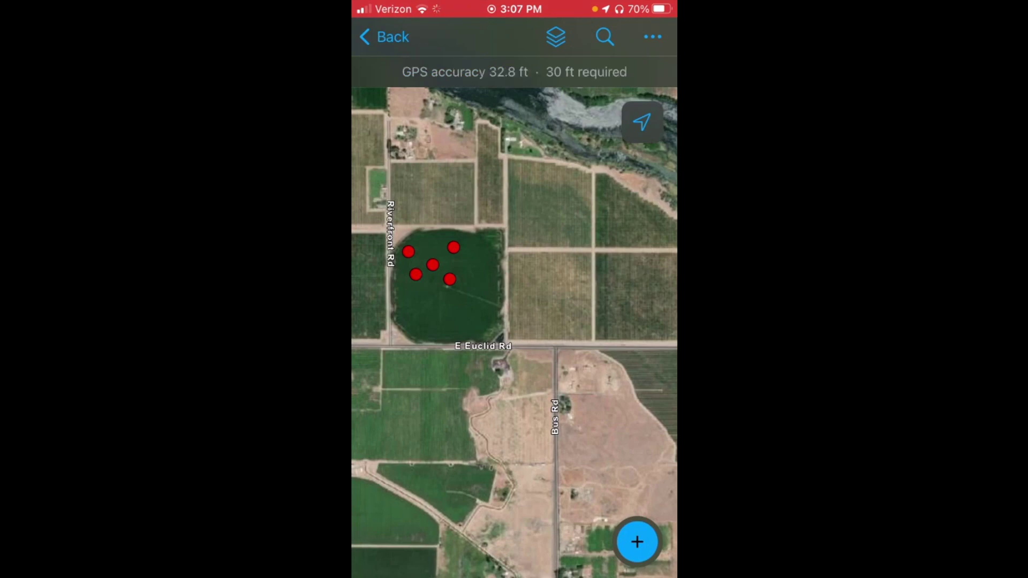
scroll(433, 265, up, 5)
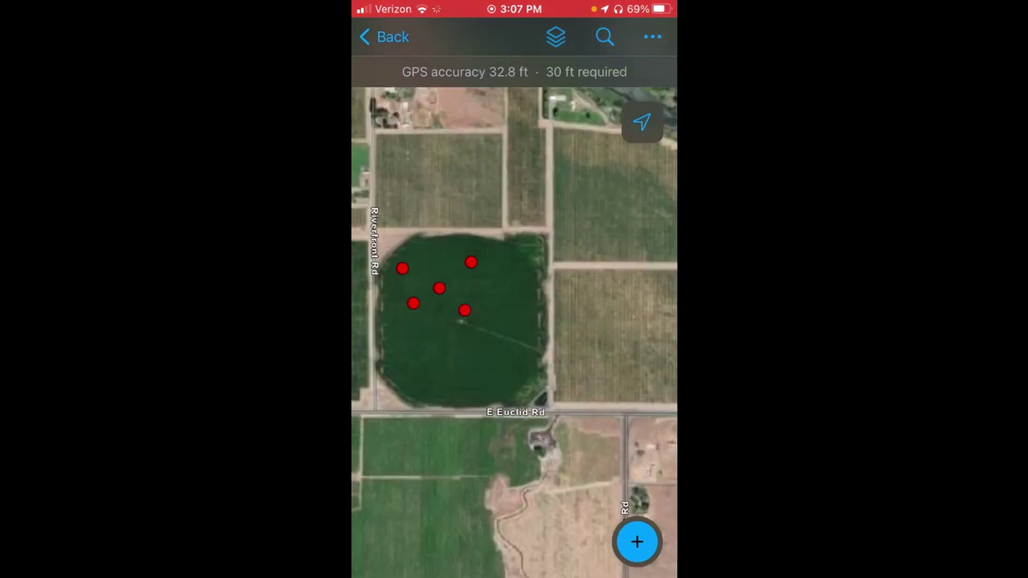
scroll(514, 333, up, 3)
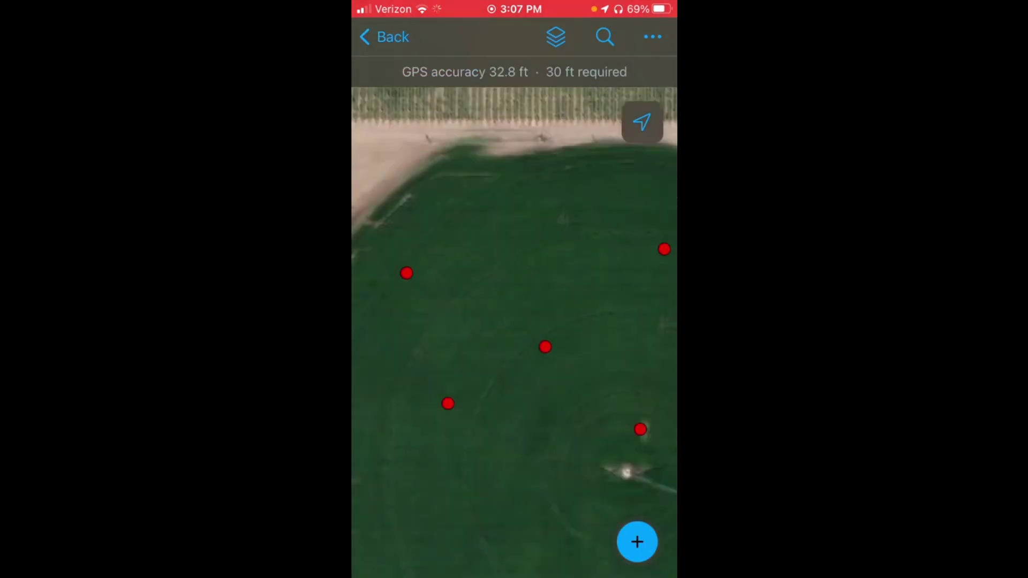
click(406, 273)
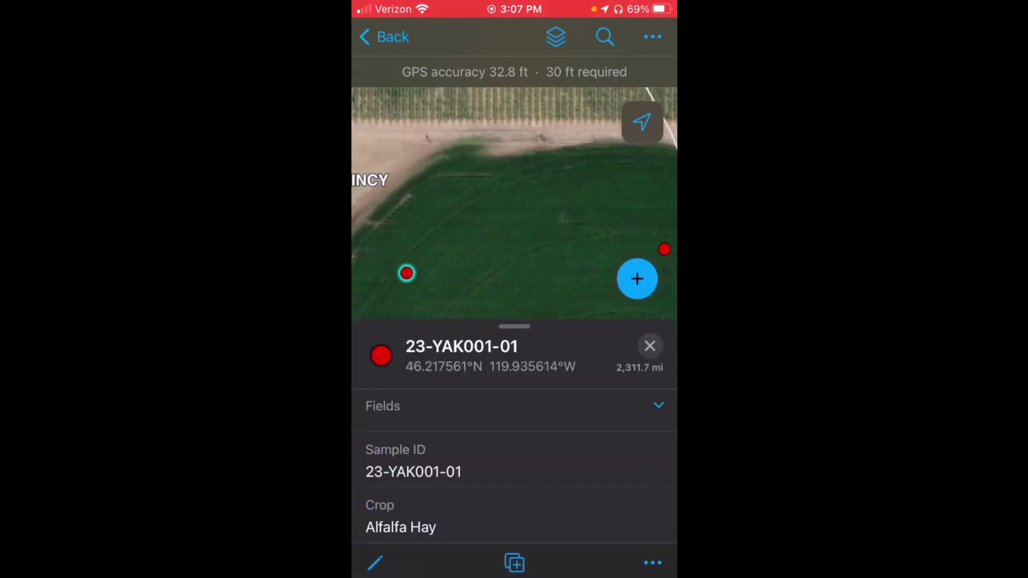
click(374, 562)
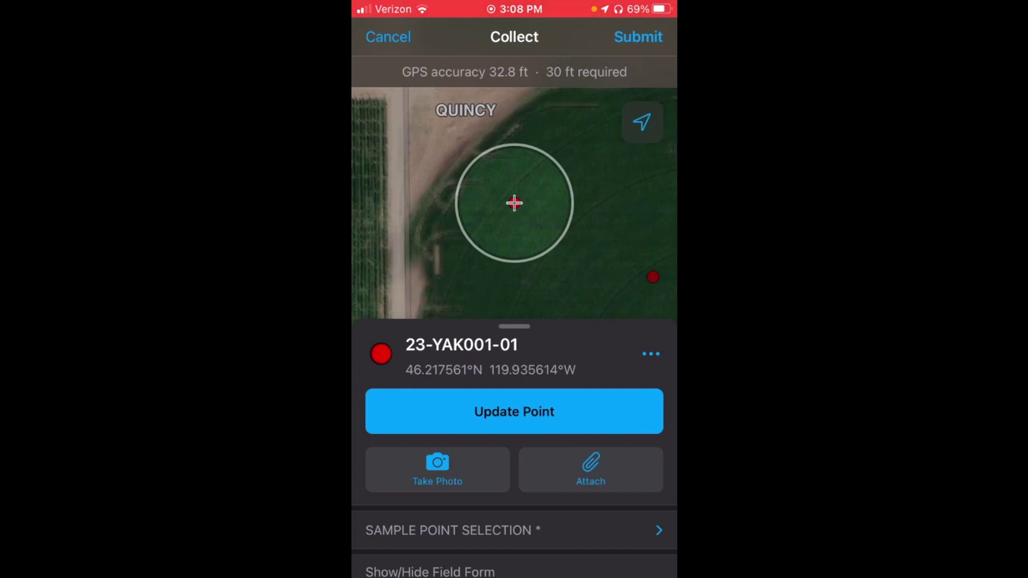
mouse_move(563, 241)
mouse_down()
mouse_move(533, 239)
mouse_move(527, 212)
mouse_up()
click(514, 412)
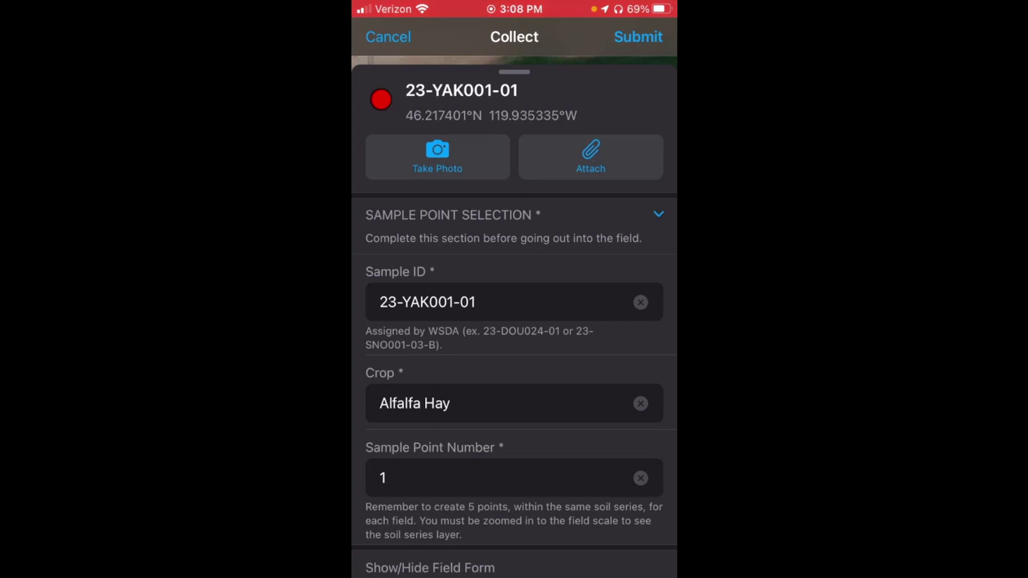
click(482, 403)
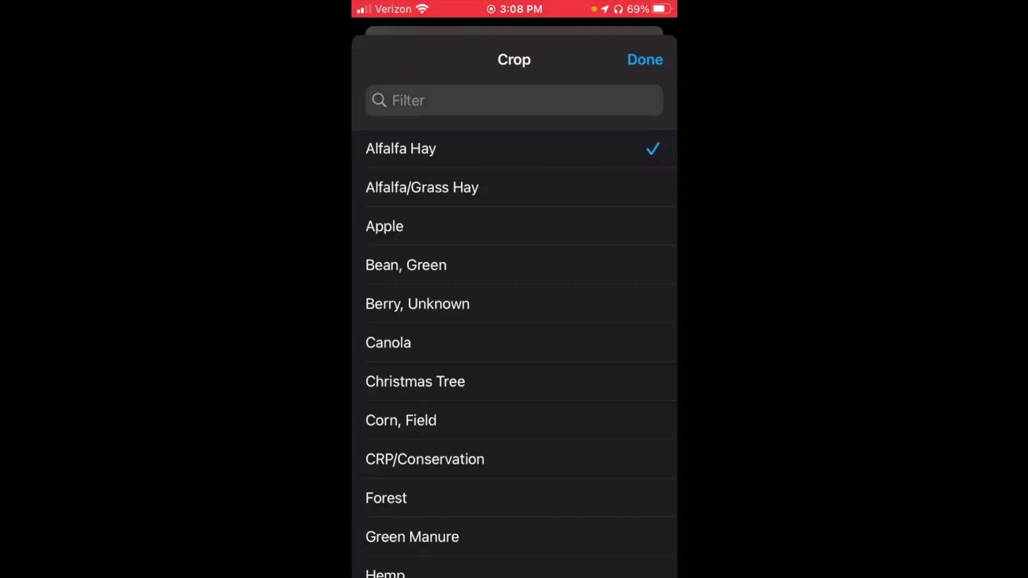
scroll(515, 338, down, 5)
scroll(514, 338, up, 5)
click(645, 60)
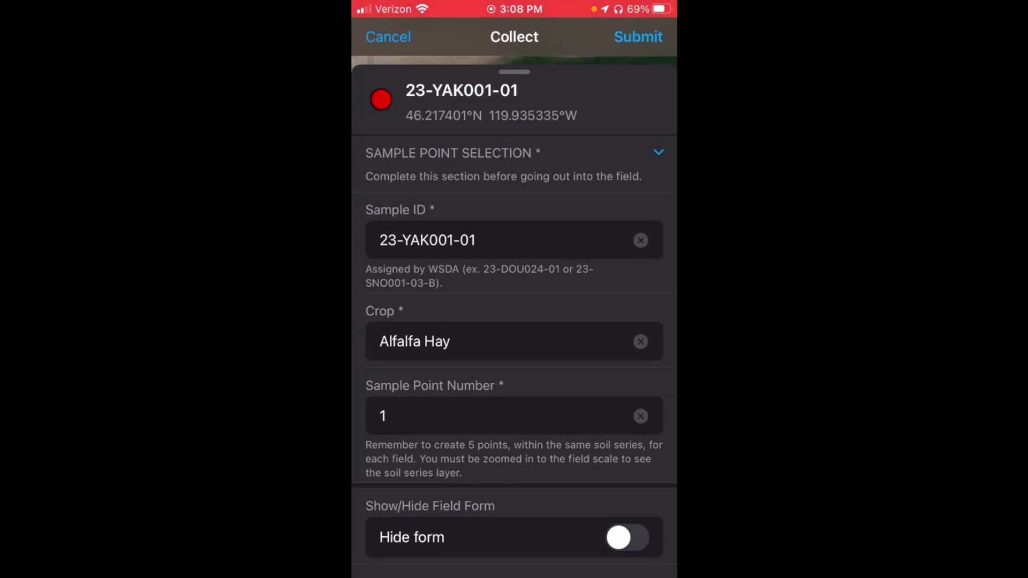
click(627, 537)
scroll(514, 322, down, 5)
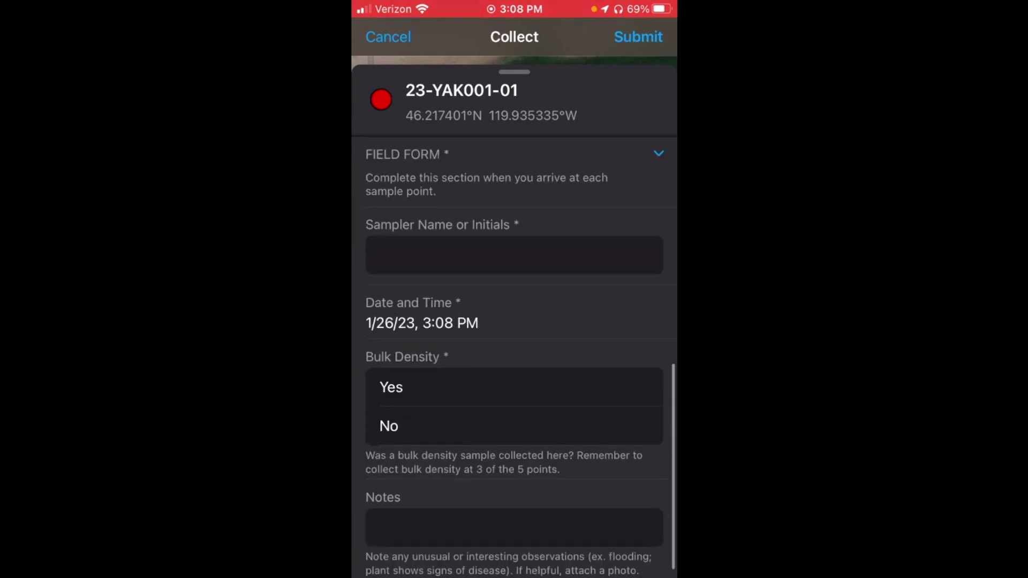
- Enter the sampler name, mark bulk density Yes, add notes, submit, and return to the maps
click(514, 251)
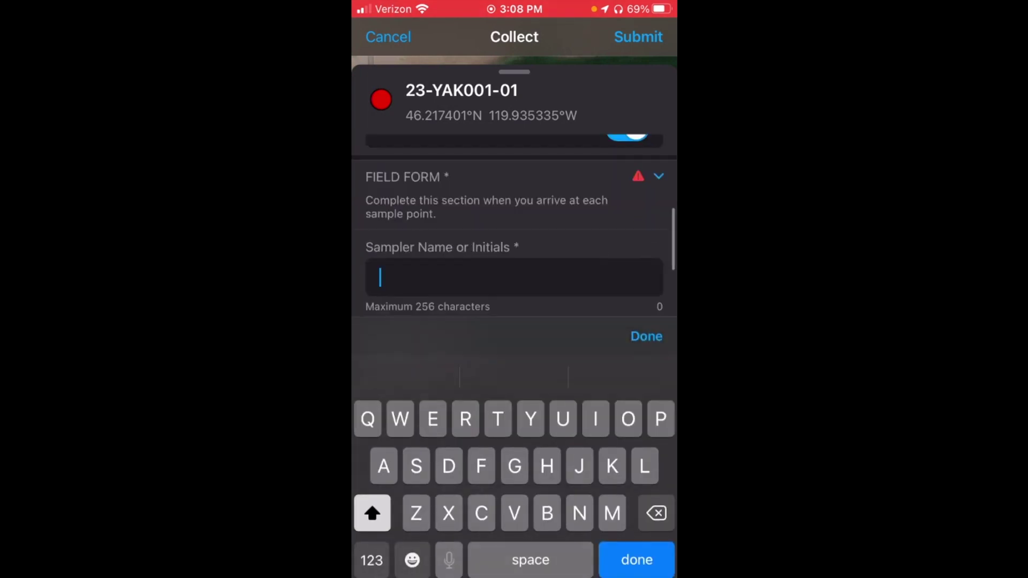
text(Jadey)
click(646, 369)
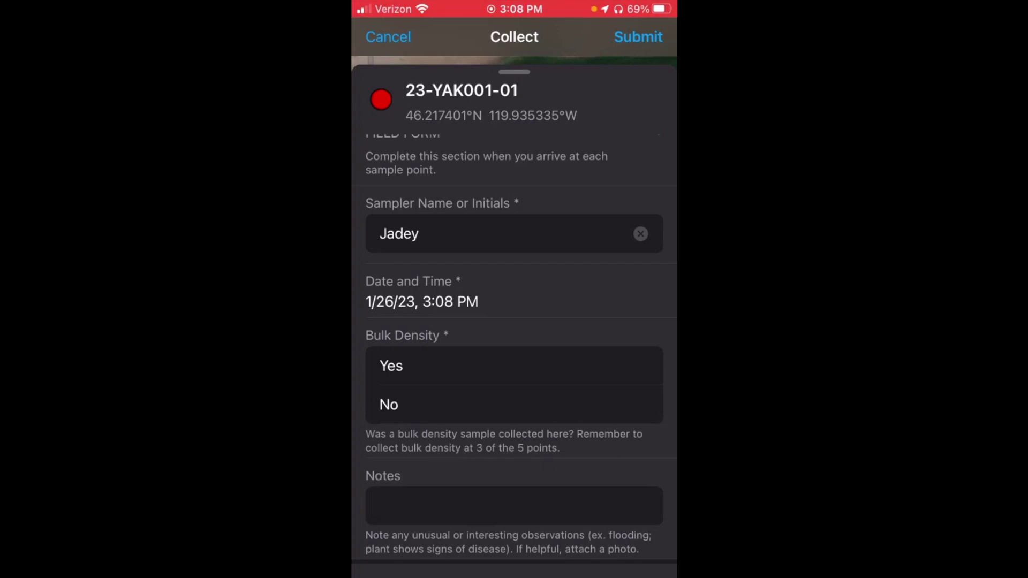
click(515, 365)
click(514, 507)
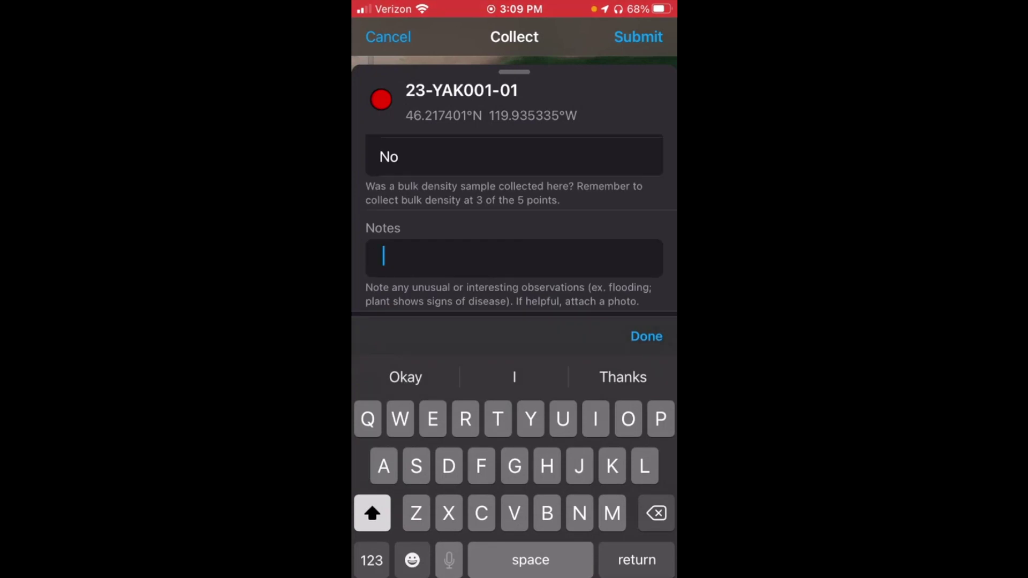
click(646, 336)
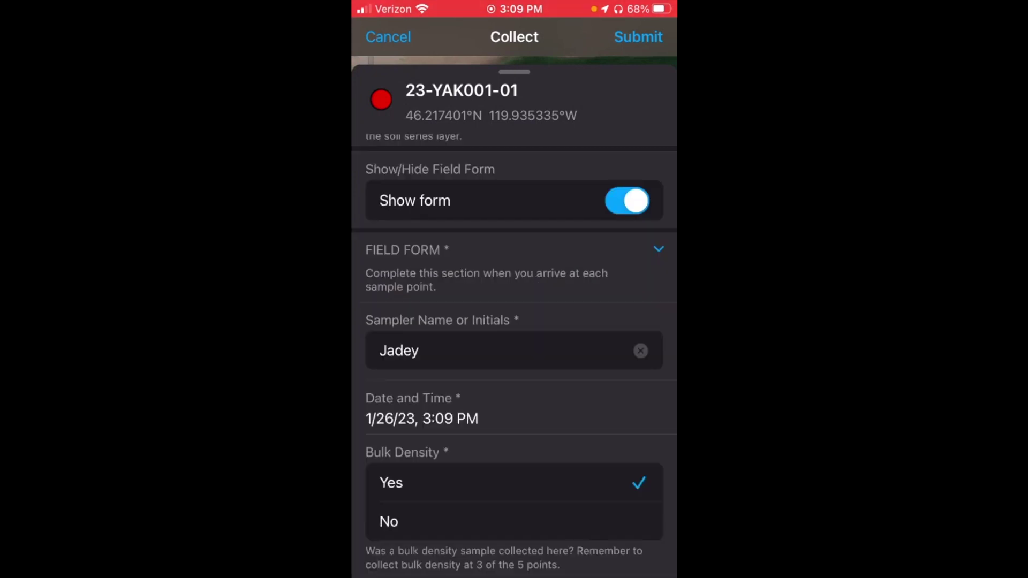
click(638, 37)
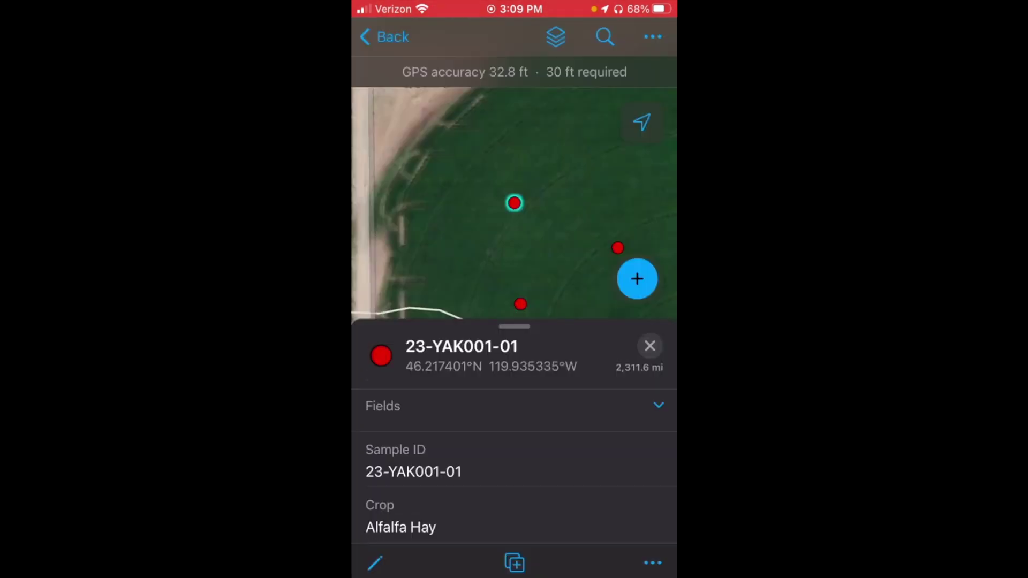
click(386, 37)
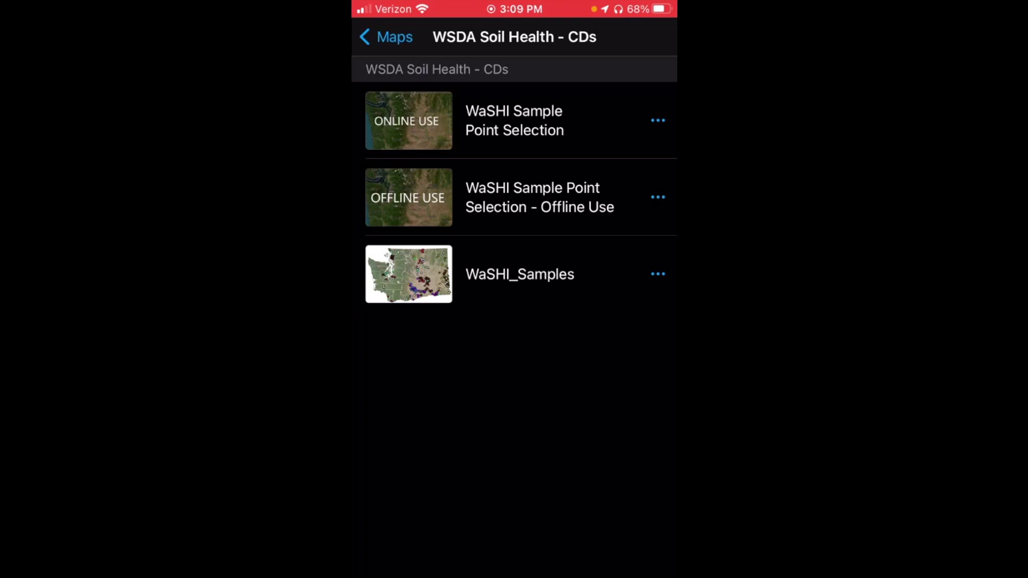
- Download a Room-detail offline area for the WaSHI Sample Point Selection - Offline Use map
click(658, 197)
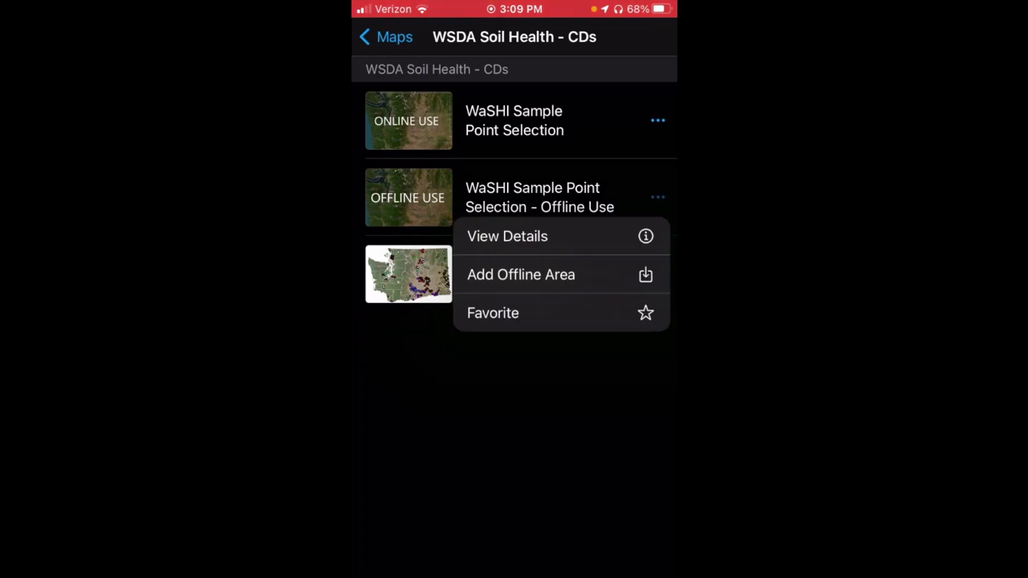
click(522, 275)
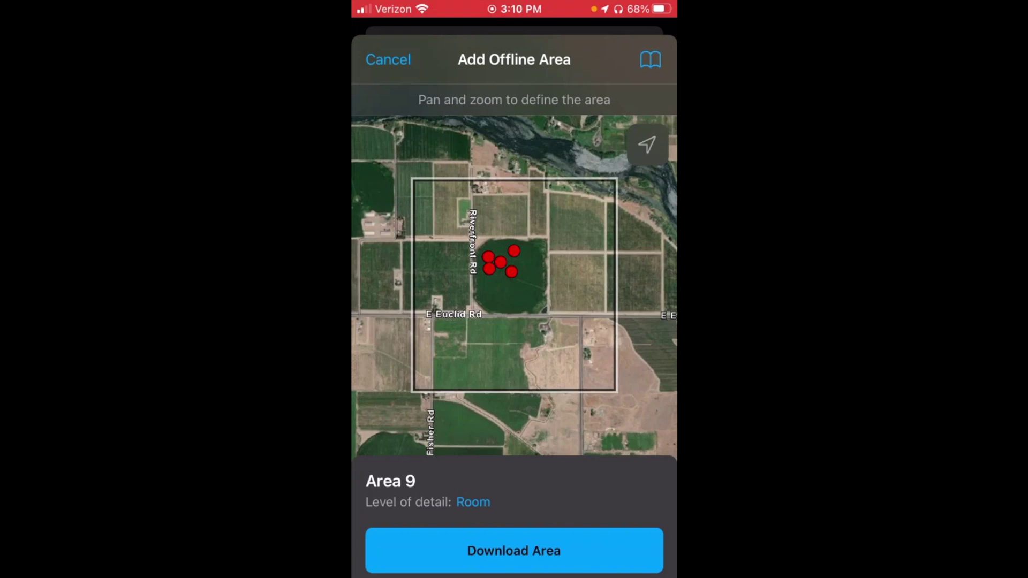
click(473, 502)
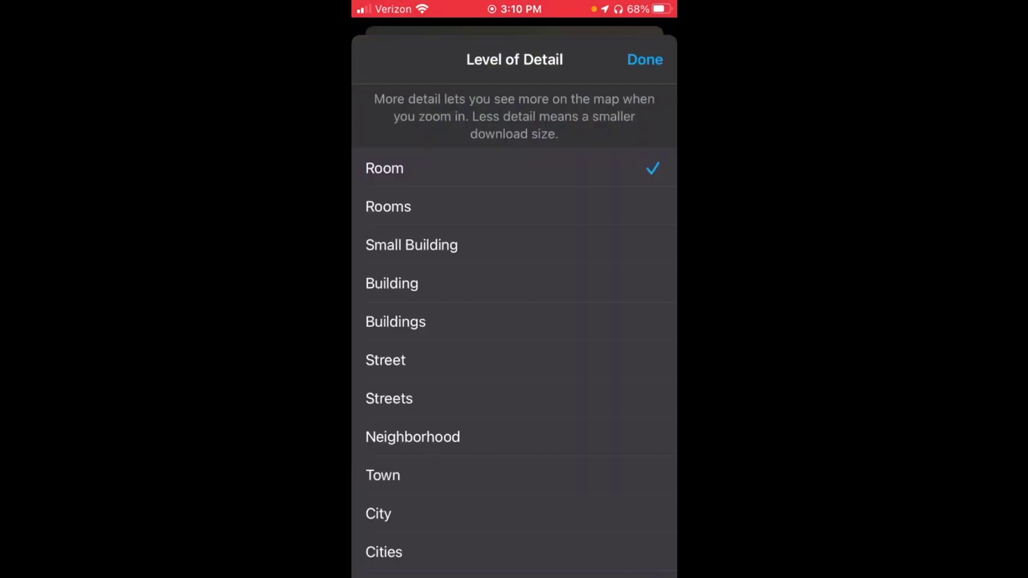
click(645, 60)
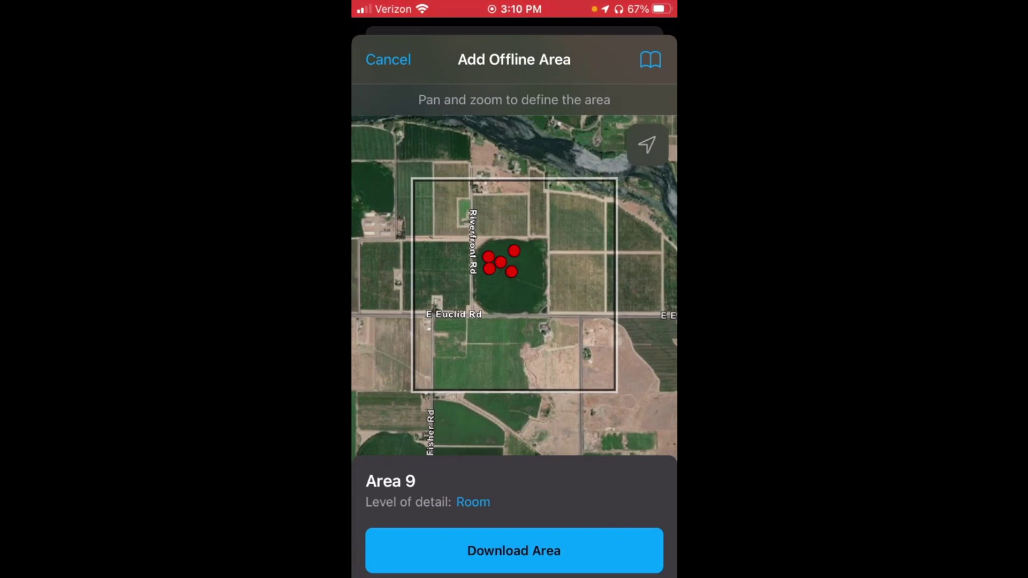
click(514, 550)
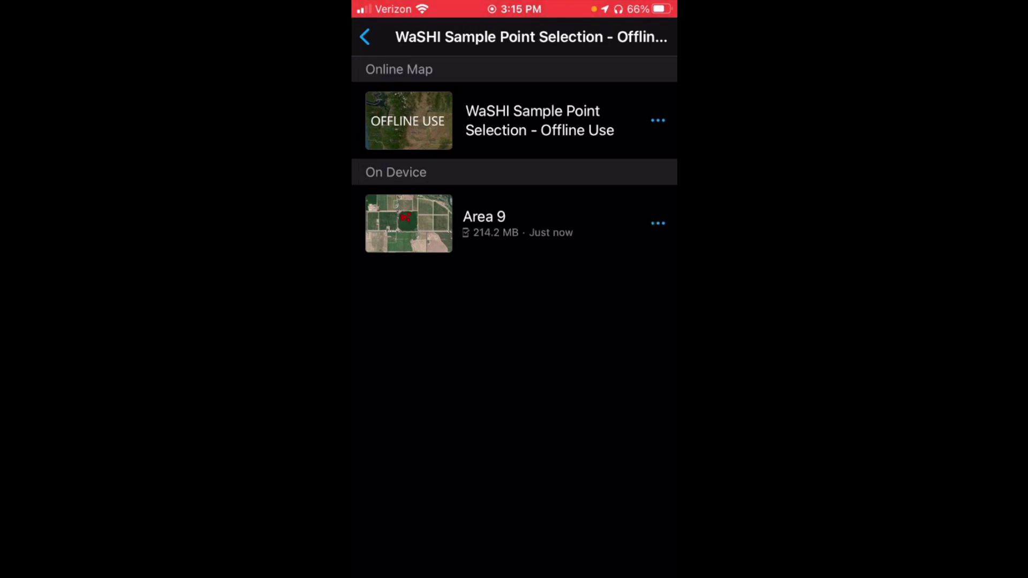
- Open offline Area 9 and update point 23-YAK001-01's location
click(657, 223)
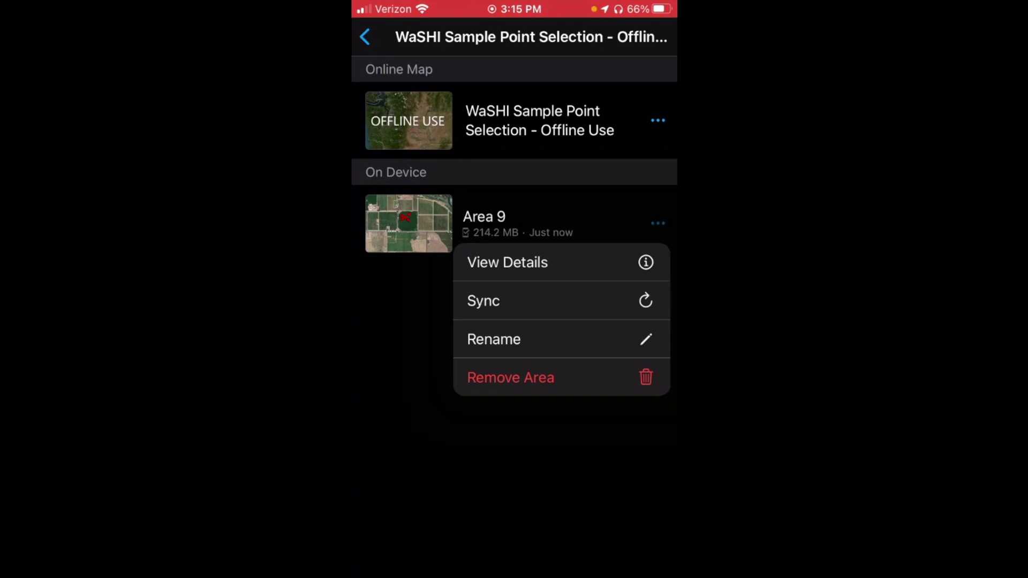
key(Escape)
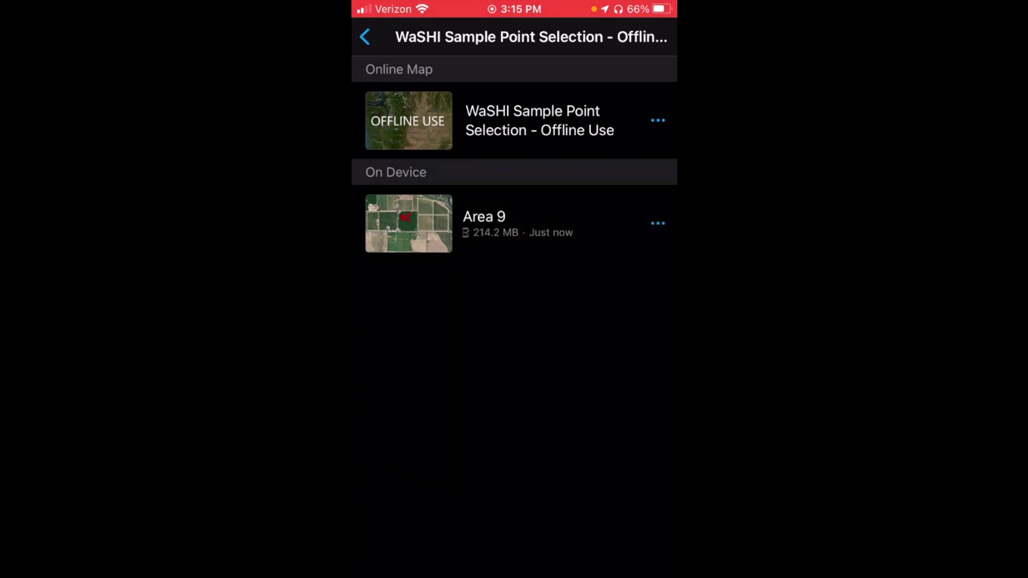
click(409, 223)
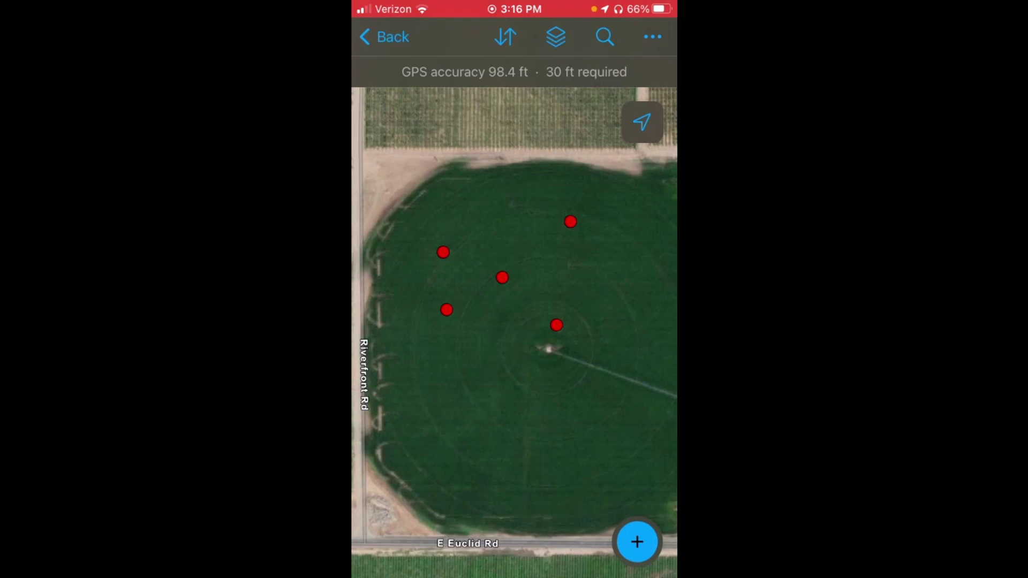
click(570, 222)
click(375, 562)
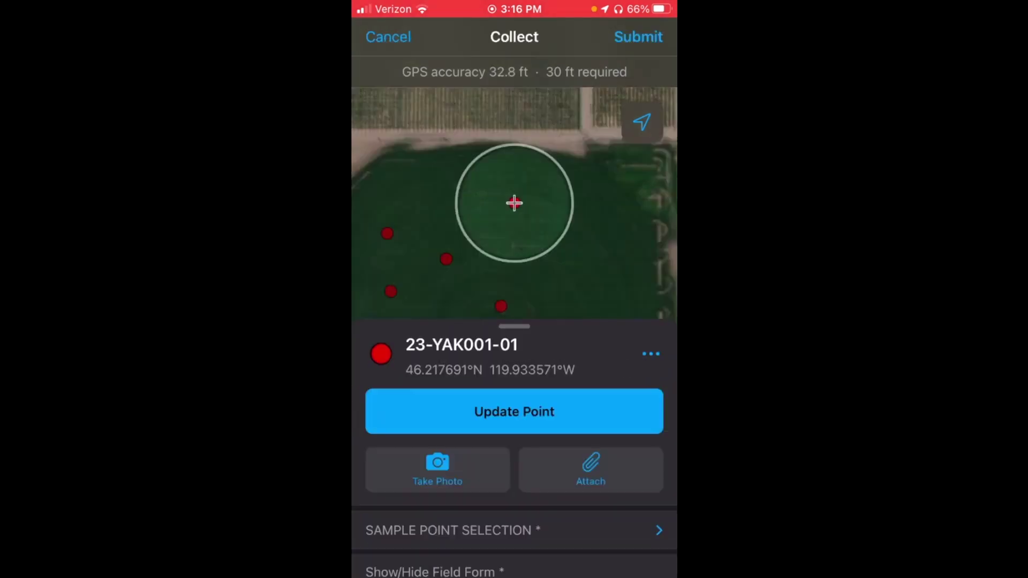
click(515, 412)
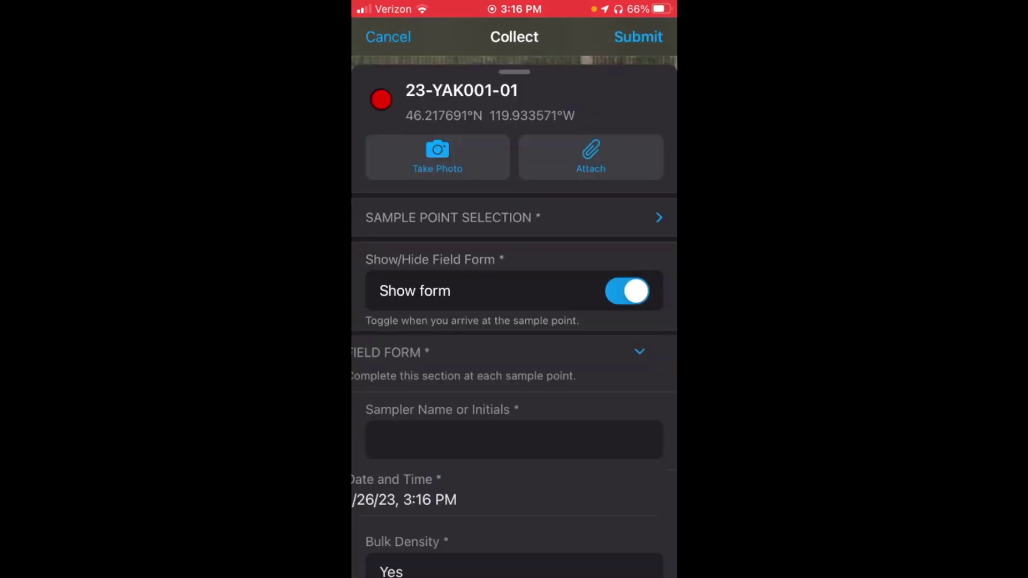
- Enter the sampler name, set Bulk Density to Yes, and submit the form
click(514, 439)
text(Jadey)
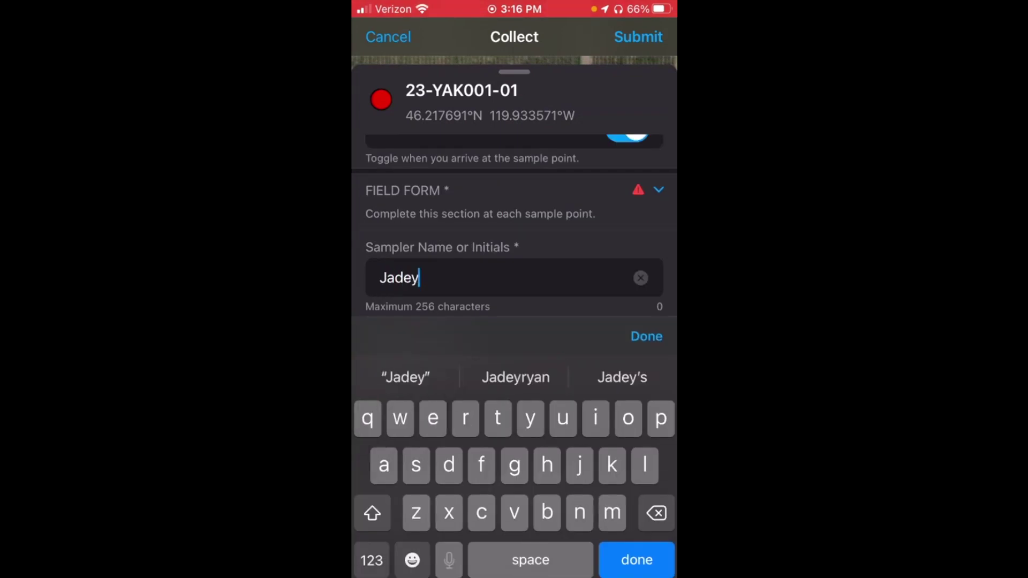
click(645, 335)
click(514, 410)
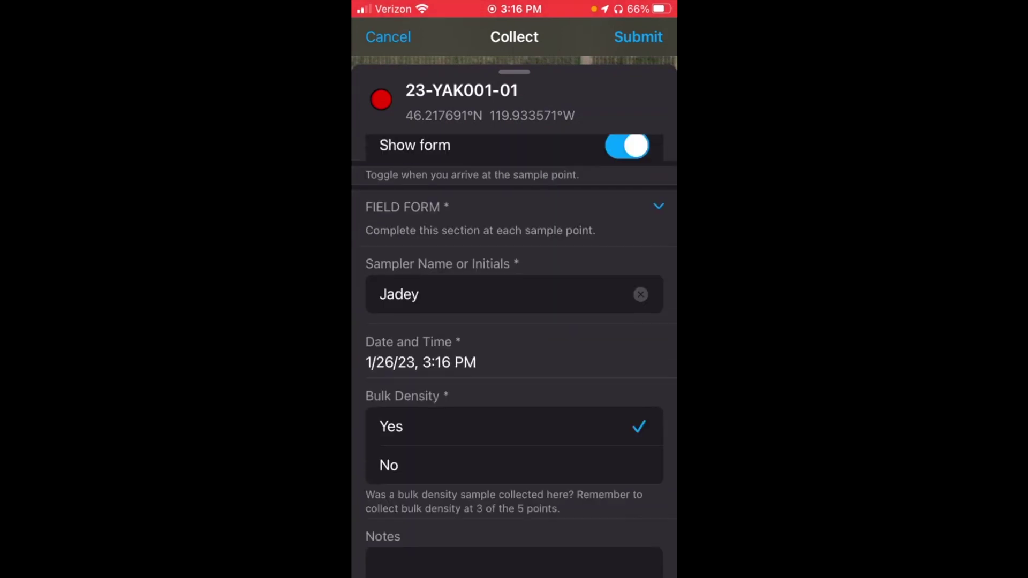
scroll(515, 362, down, 1)
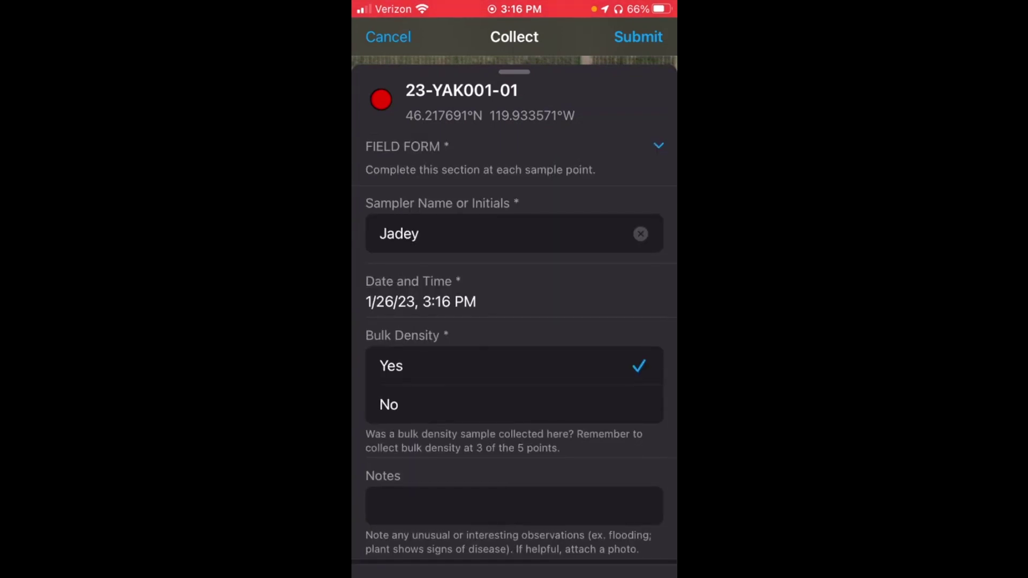
click(638, 37)
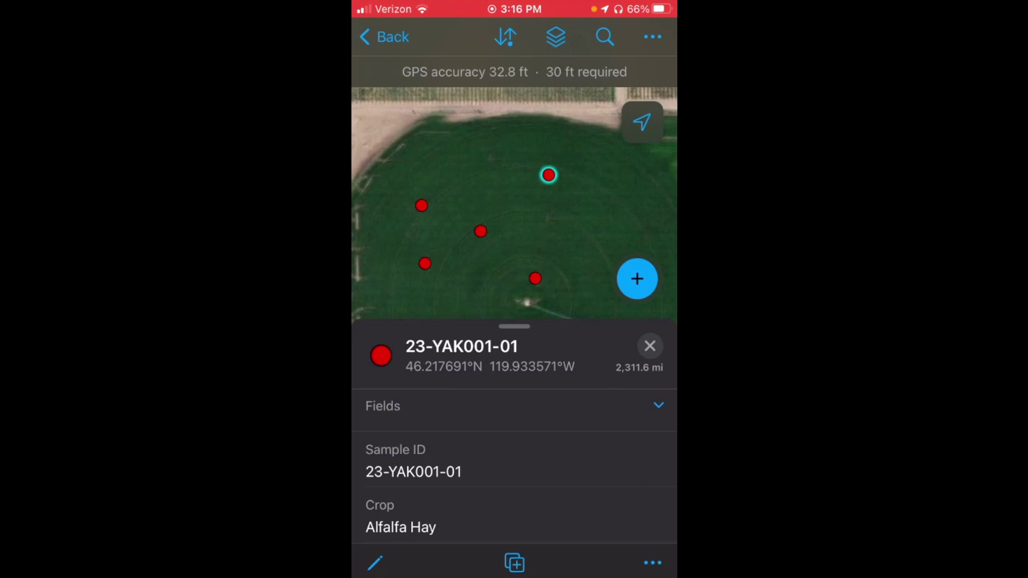
- Sync the pending 23-YAK001-01 offline edit with Sync Now and close the Sync panel
click(650, 346)
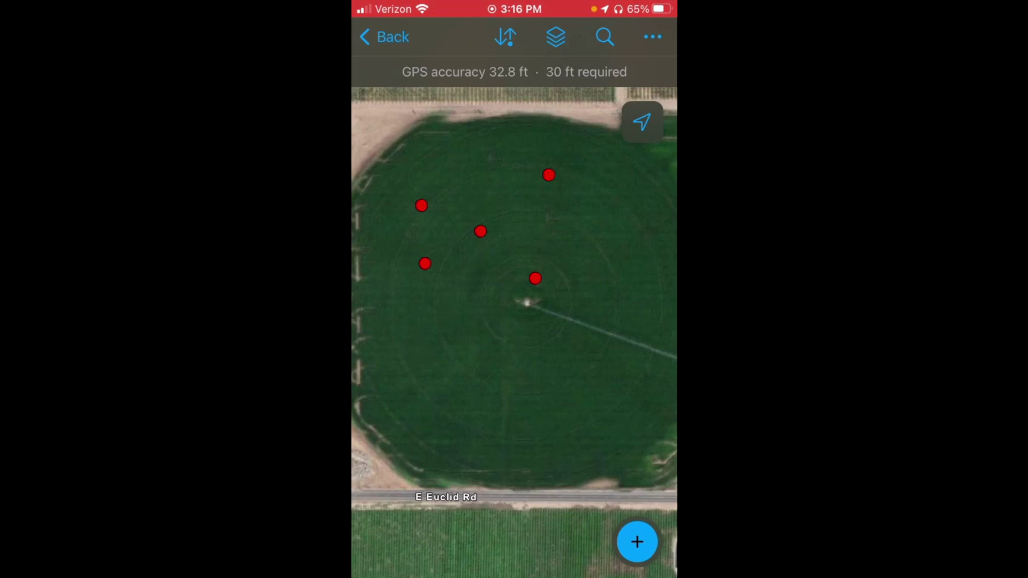
click(506, 36)
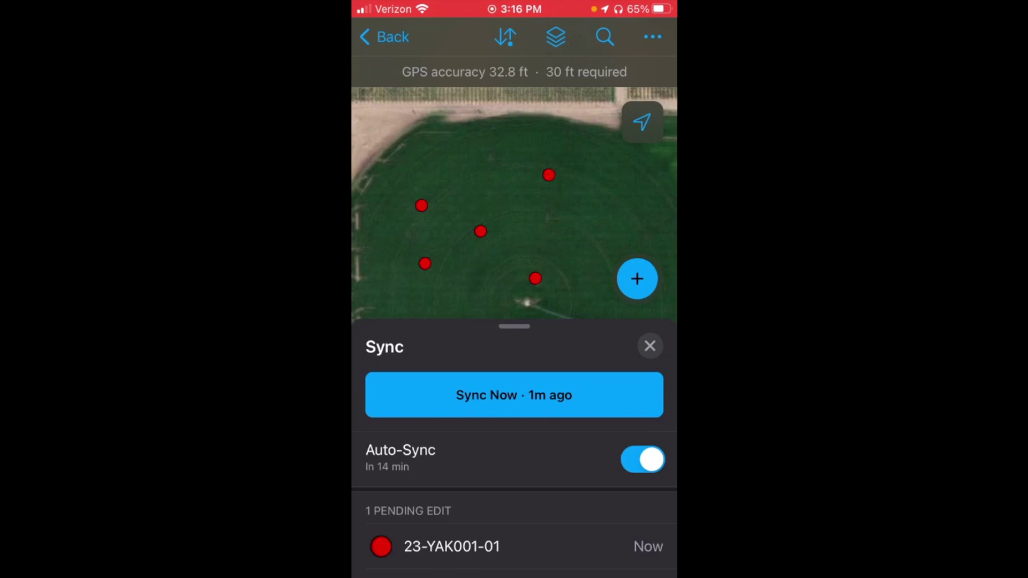
click(514, 395)
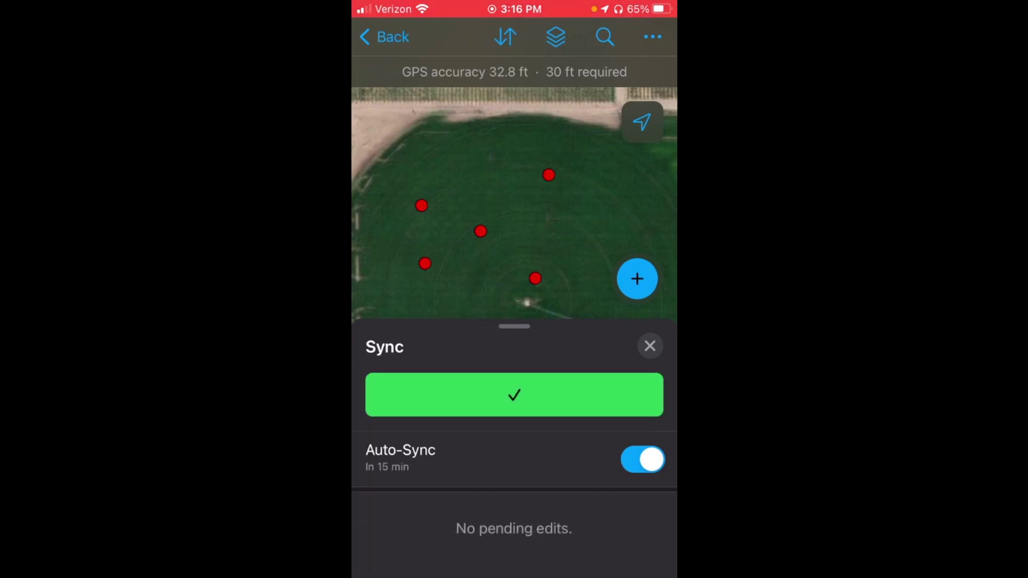
click(649, 346)
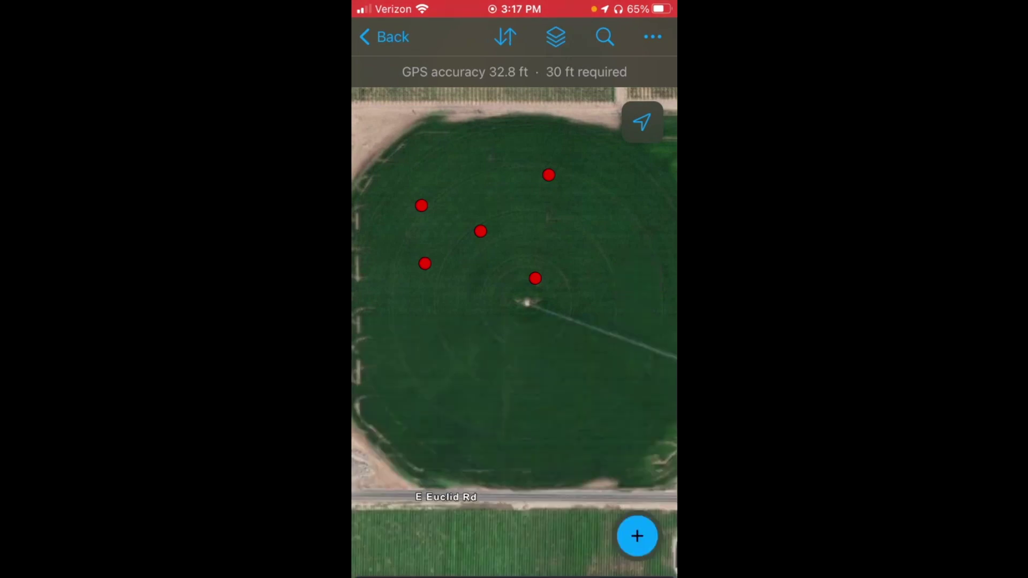
- Move 23-YAK001-01 to 46.216673°N 119.935131°W, submit it, and return to the offline areas list
click(637, 542)
click(514, 411)
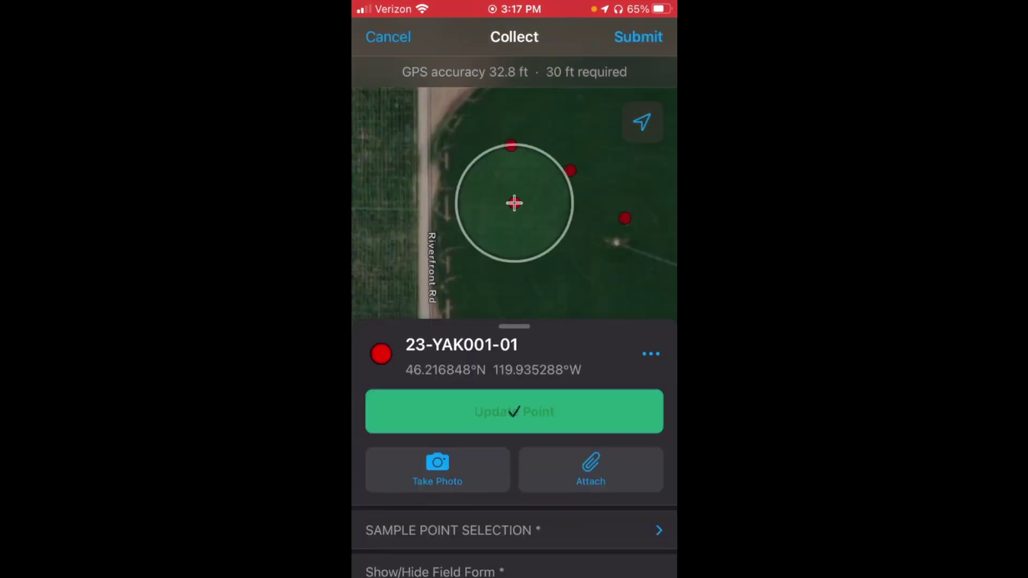
click(515, 412)
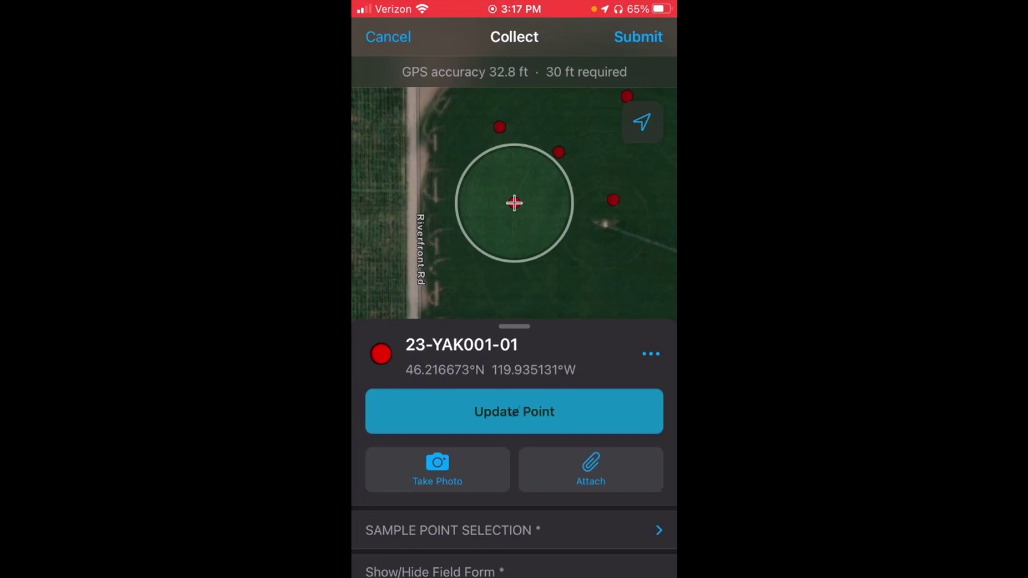
click(637, 36)
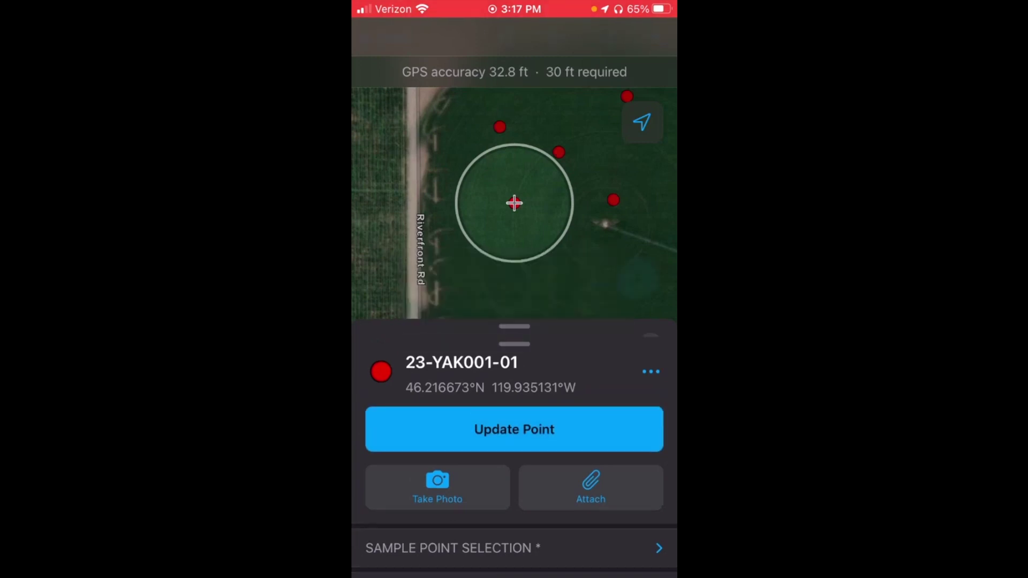
click(386, 36)
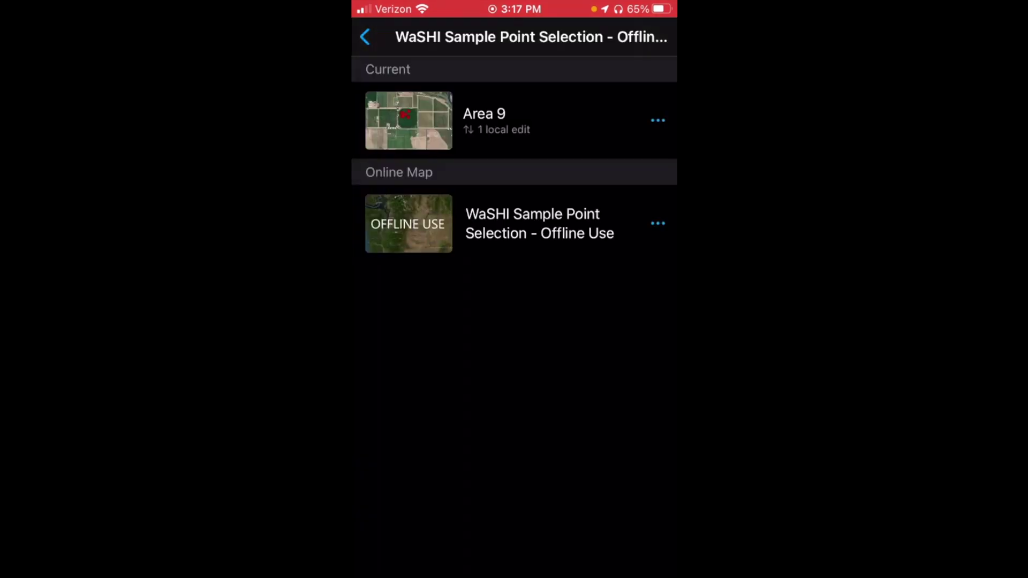